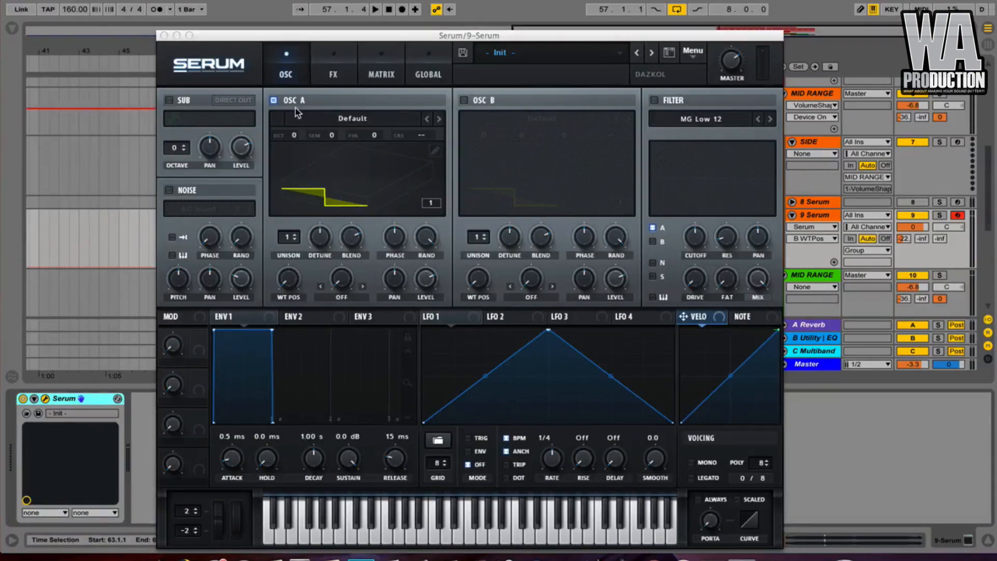
Step: Load the Analog wavetable PWM_Mdc into OSC A and set its wavetable position to 44
left_click(318, 117)
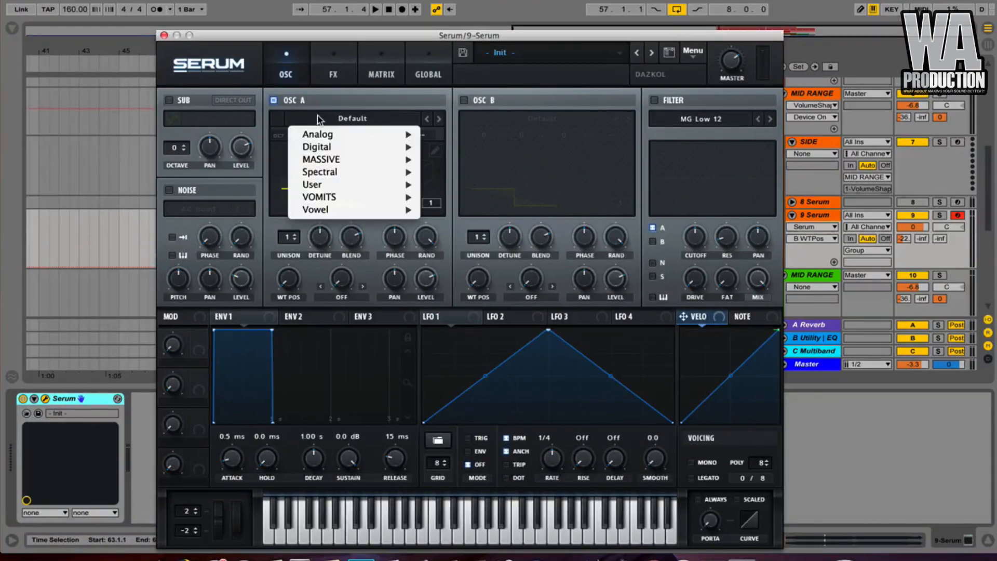
mouse_move(342, 135)
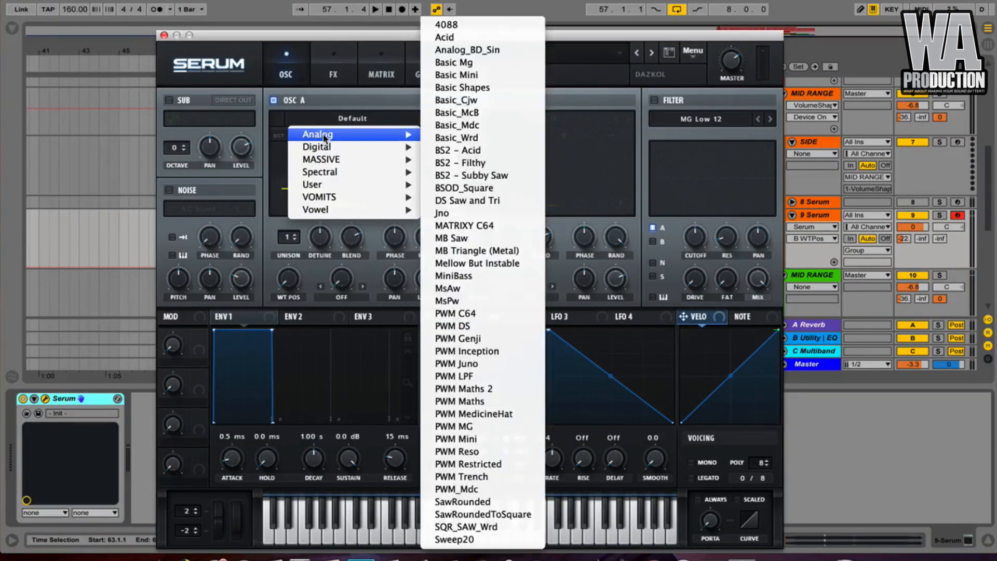
left_click(523, 488)
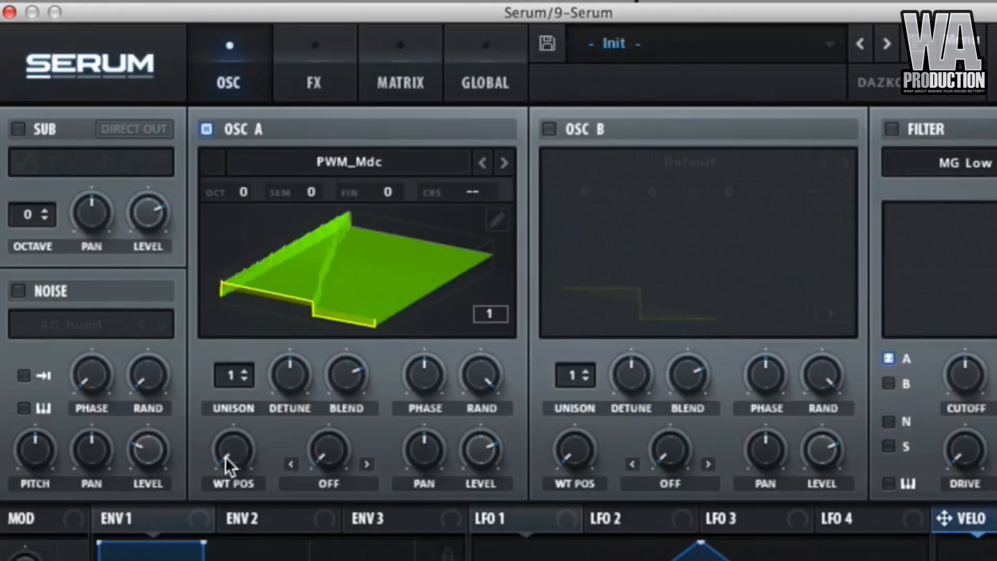
left_click_drag(226, 457, 241, 325)
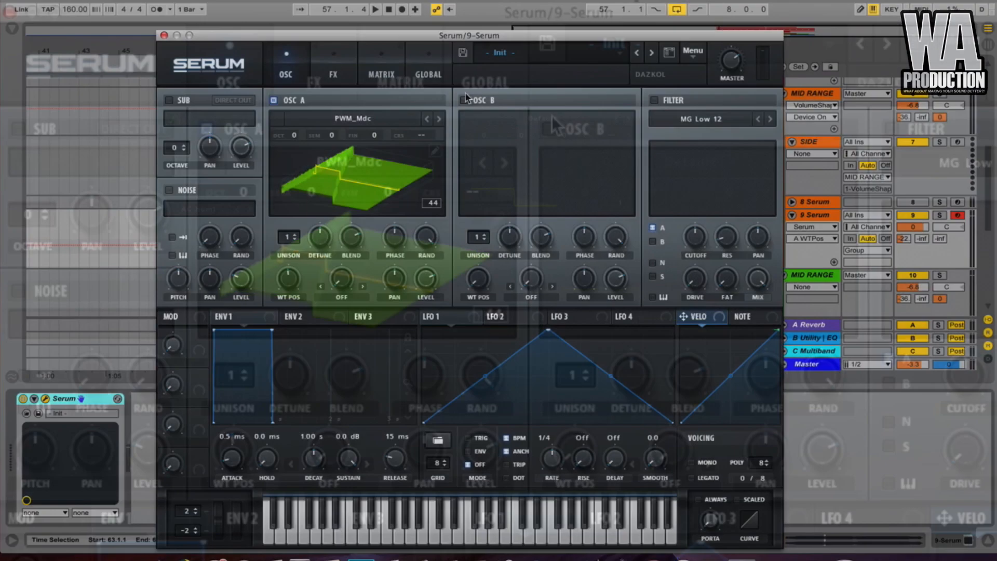
Step: Enable OSC B and load the Digital wavetable Evolution into it
left_click(549, 129)
left_click(537, 123)
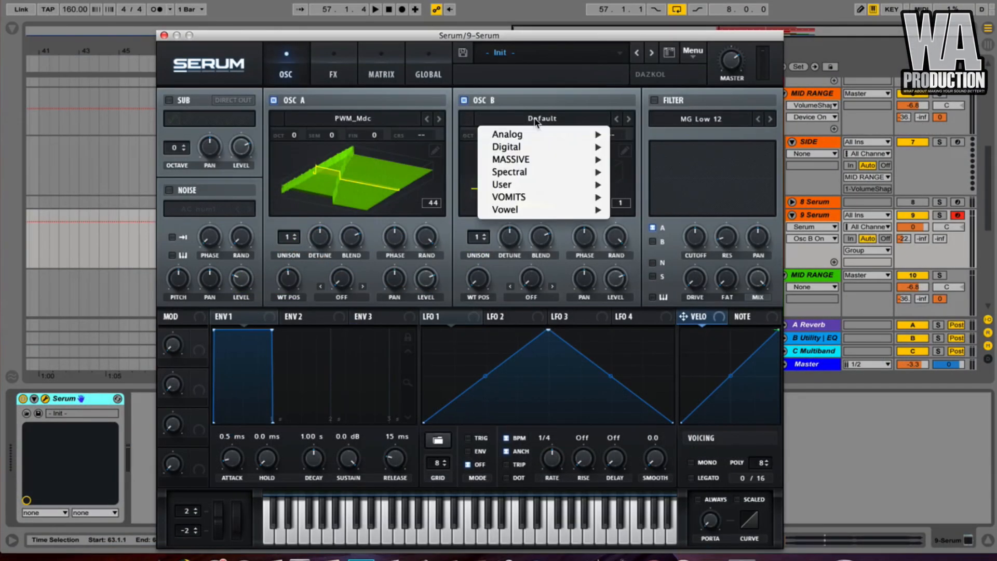
mouse_move(506, 148)
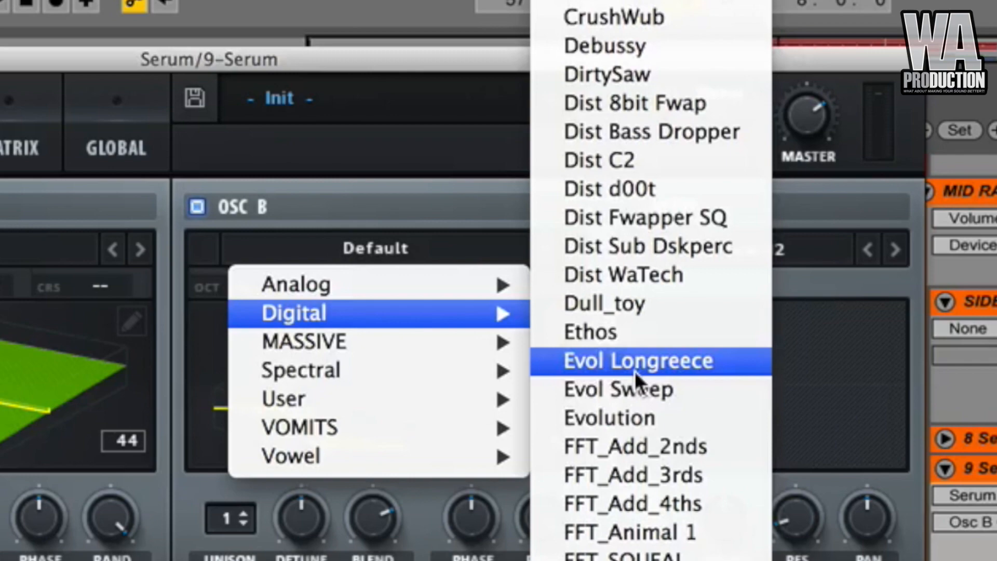
left_click(636, 411)
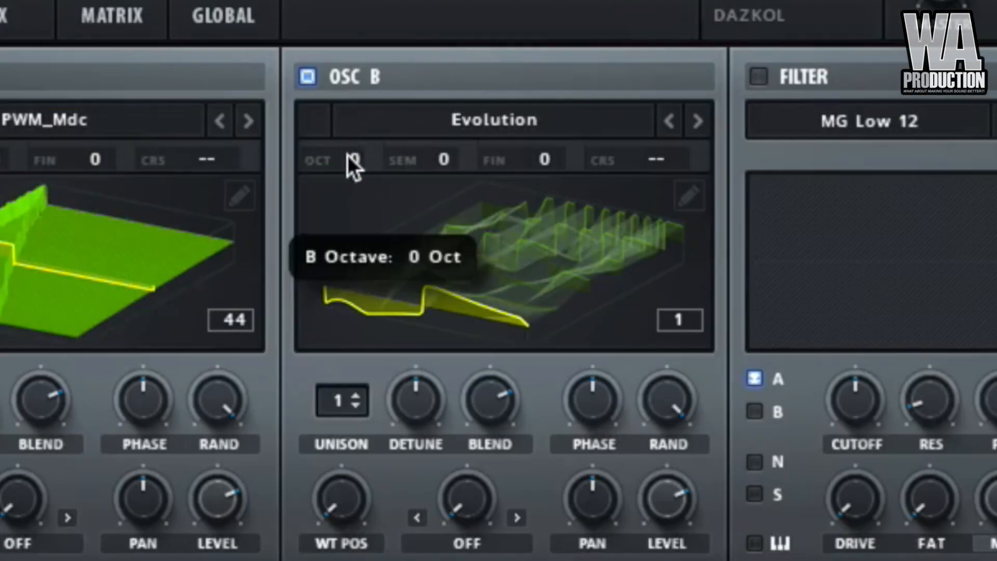
Step: Set OSC B's octave to +3 and its fine tuning to 22
left_click_drag(481, 136, 482, 124)
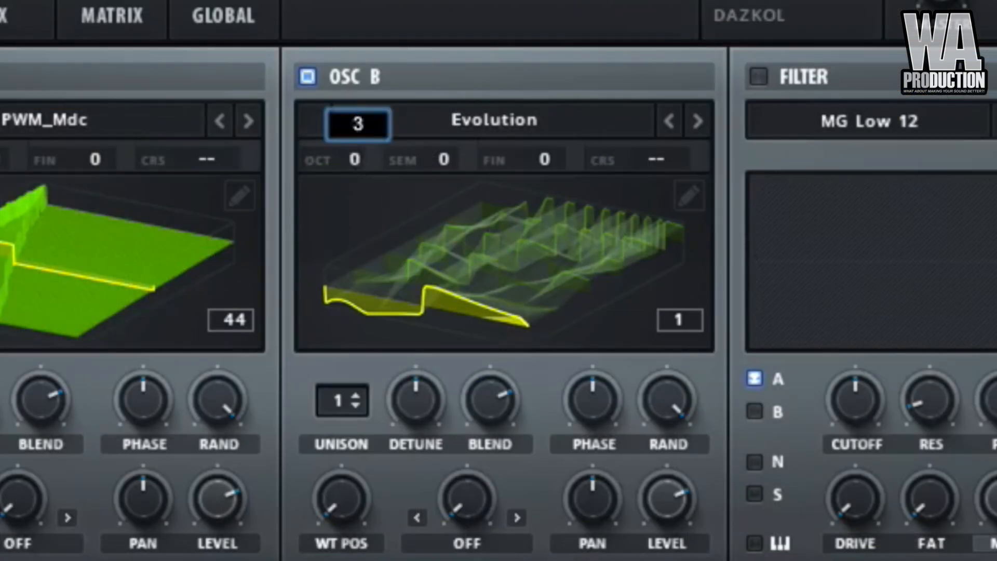
double_click(530, 170)
type("22")
key("Return")
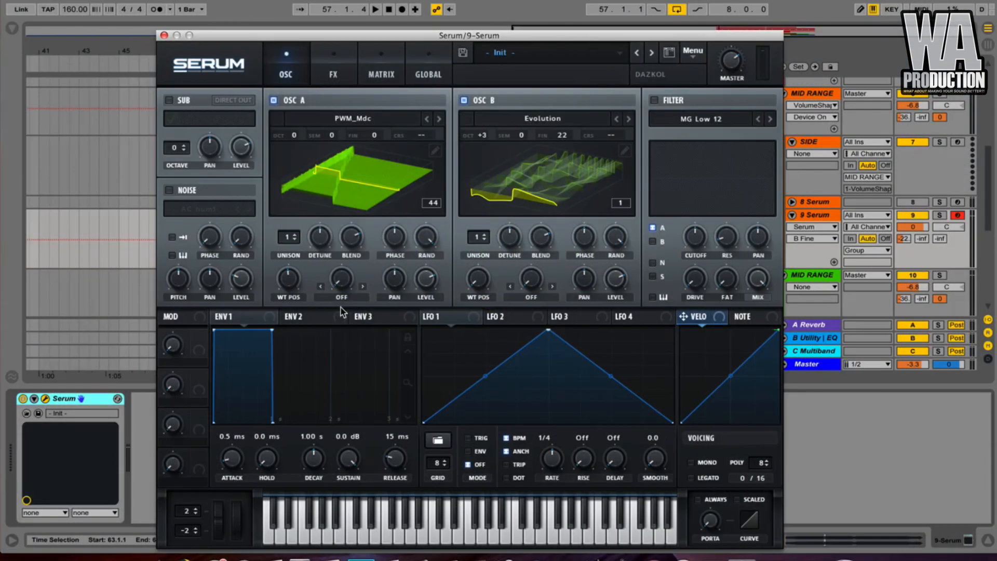
Step: Set OSC A's warp mode to FM (from B) and OSC B's to Sync (Window 1/2), raising both warp amounts
left_click(19, 544)
scroll(348, 510, "down", 3)
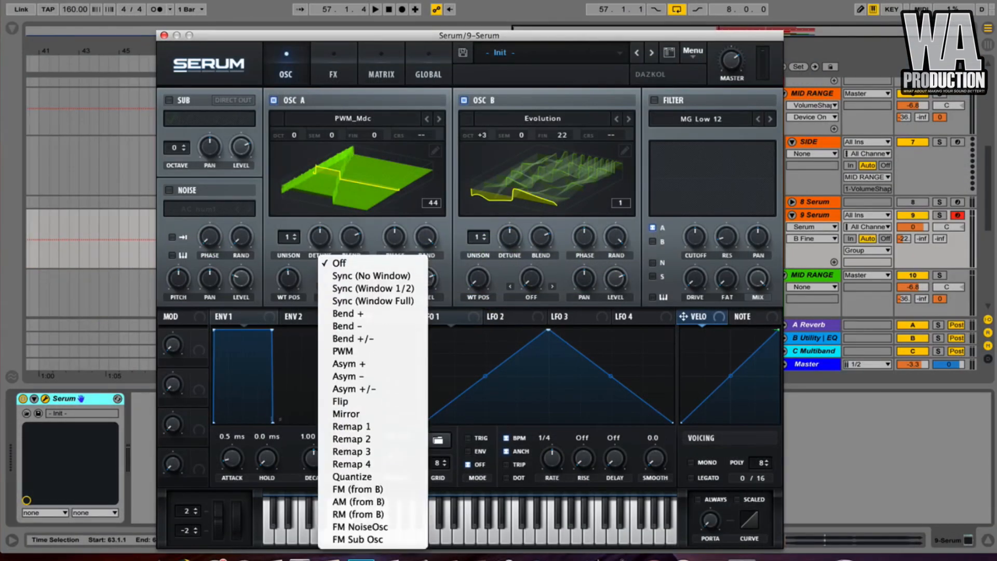
left_click(353, 489)
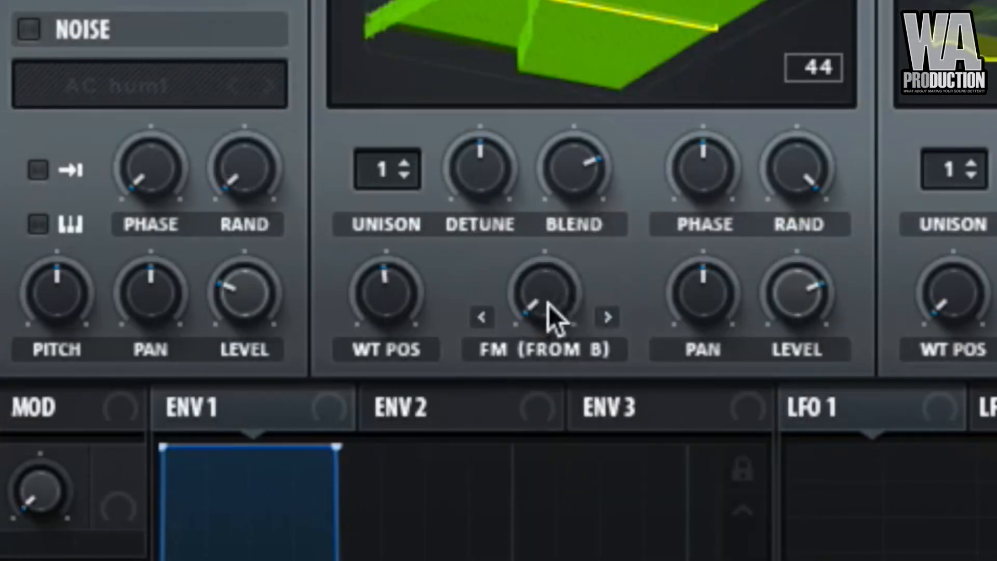
left_click_drag(552, 318, 585, 111)
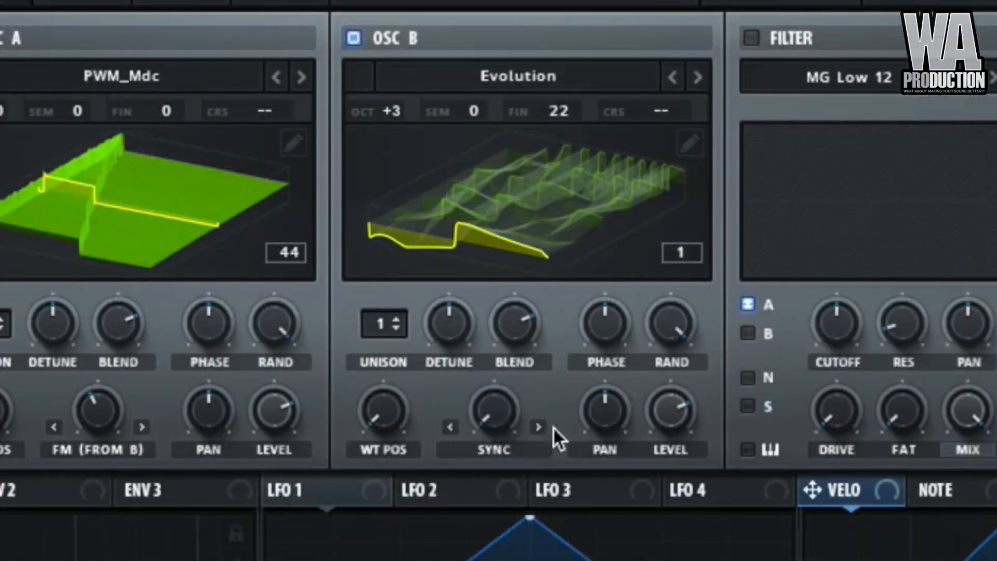
left_click(539, 426)
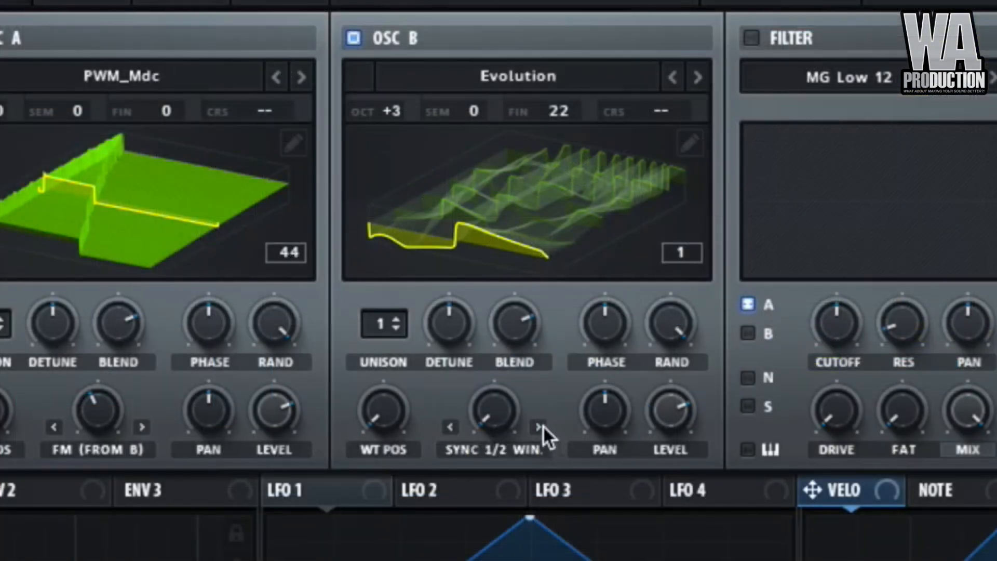
left_click_drag(516, 306, 519, 303)
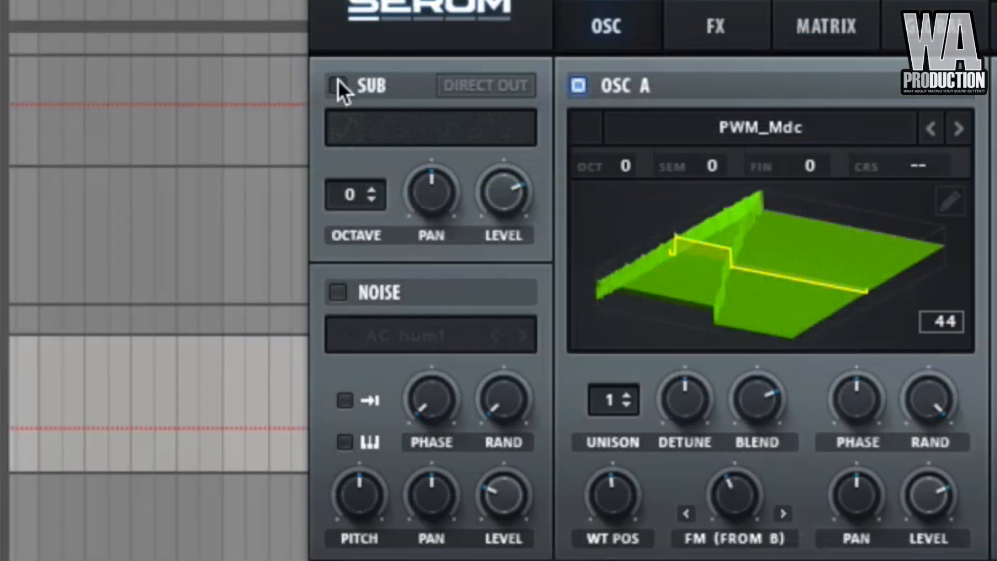
Step: Enable the sub oscillator with direct out and turn the levels of the sub, OSC A and OSC B fully down
left_click(169, 98)
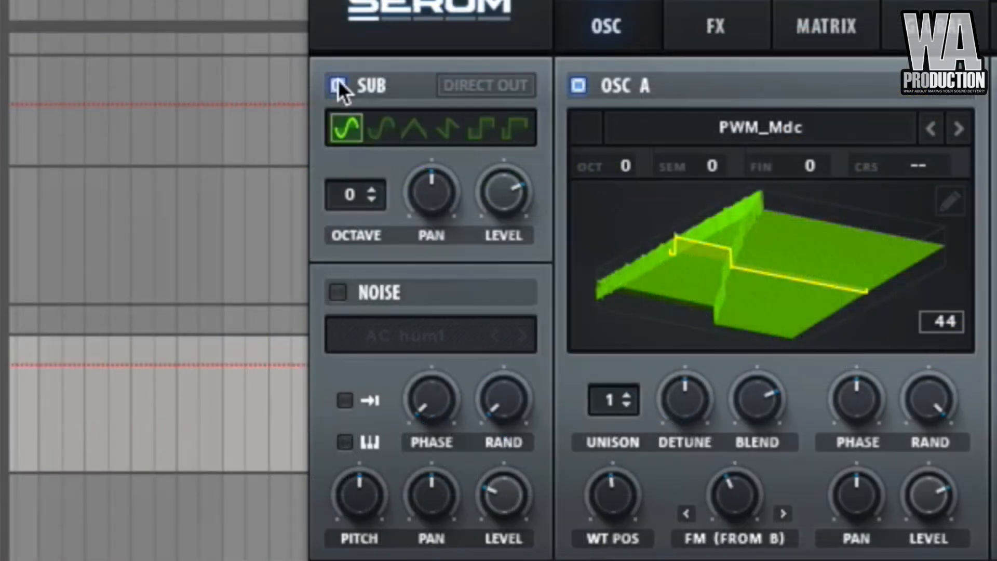
left_click(235, 97)
left_click_drag(501, 238, 501, 312)
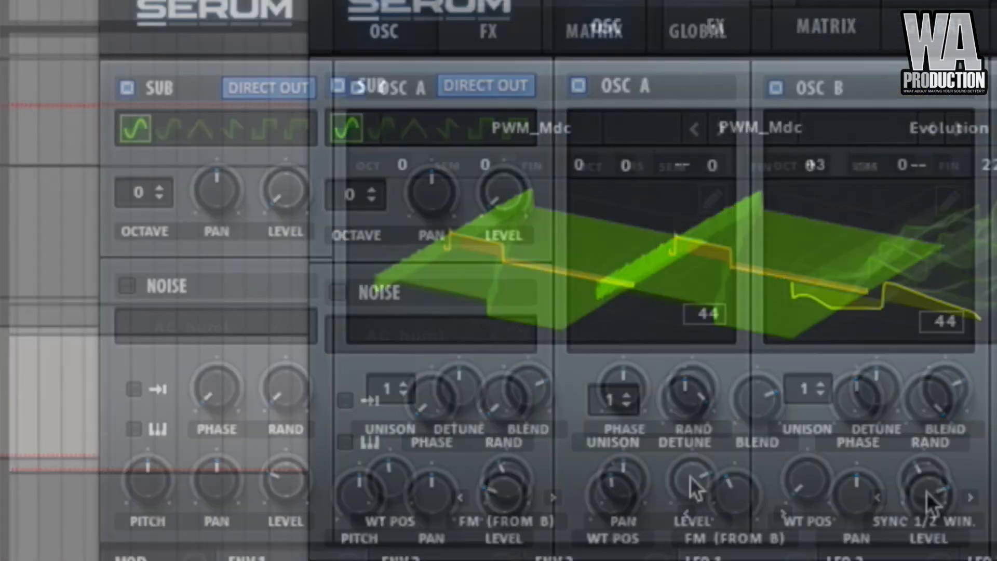
left_click_drag(690, 475, 690, 511)
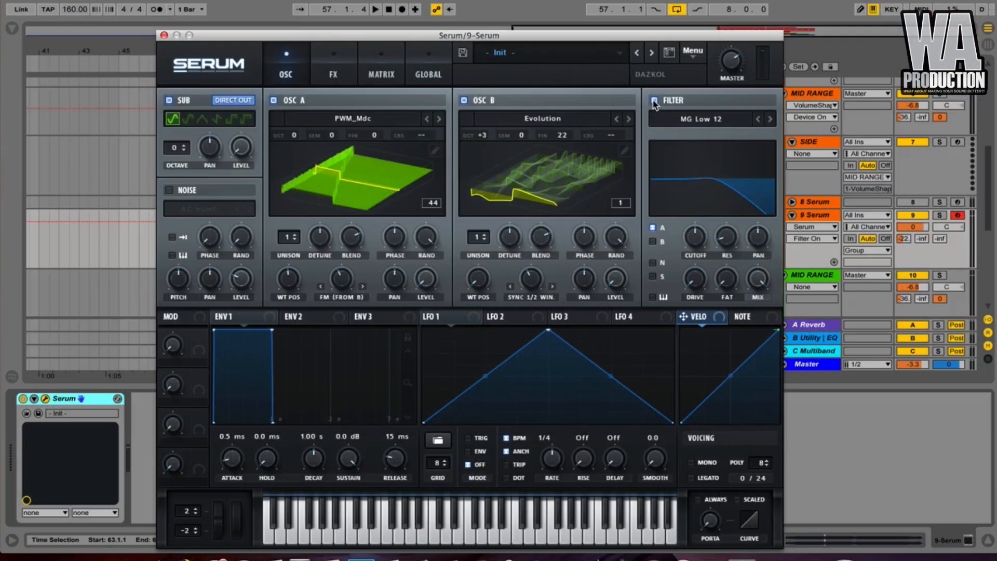
Step: Enable the filter as L/B/H 12 for both OSC A and B, with morph at 100%, a lowered cutoff and resonance at 35%
left_click(737, 70)
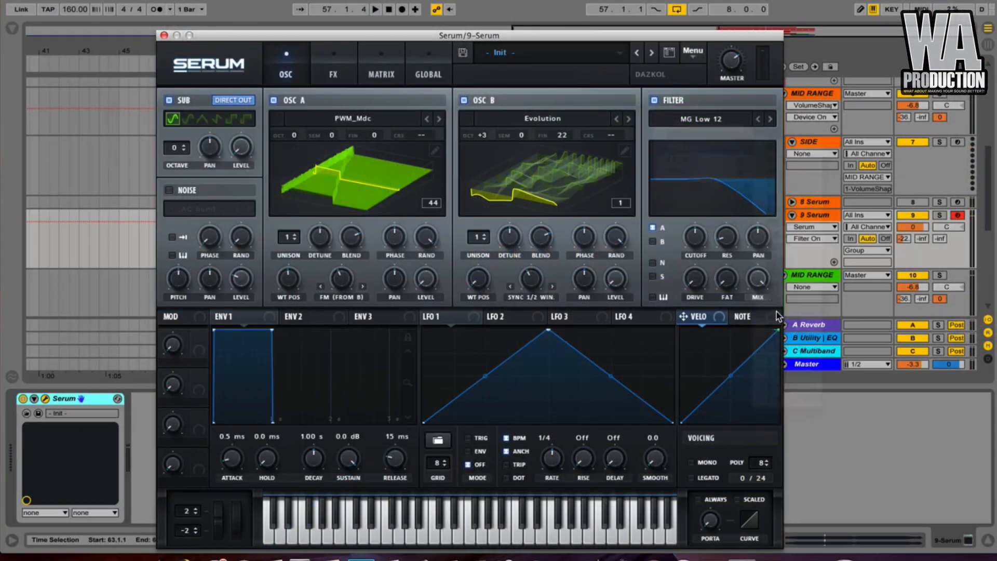
left_click(776, 312)
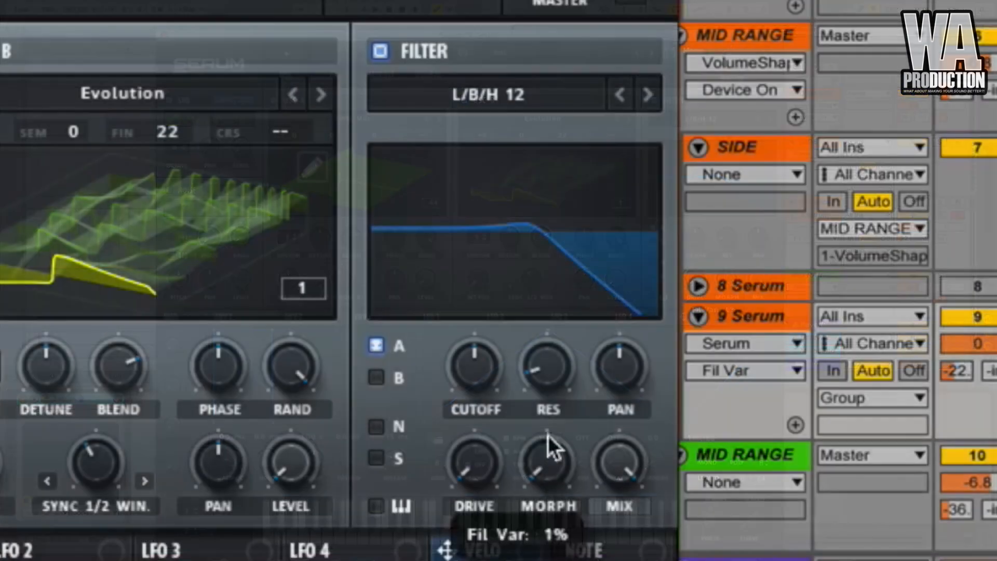
left_click_drag(728, 271, 775, 131)
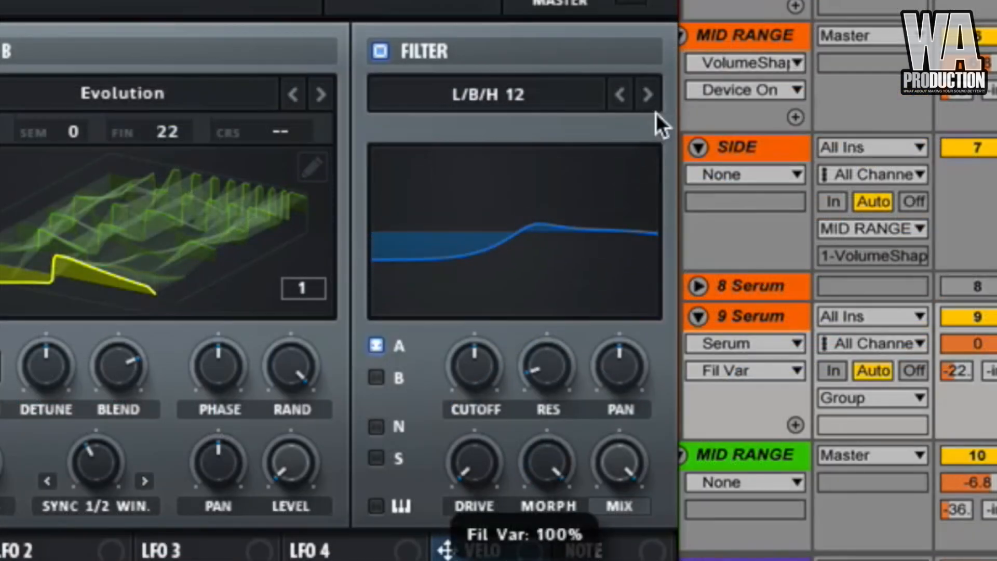
left_click_drag(485, 374, 556, 296)
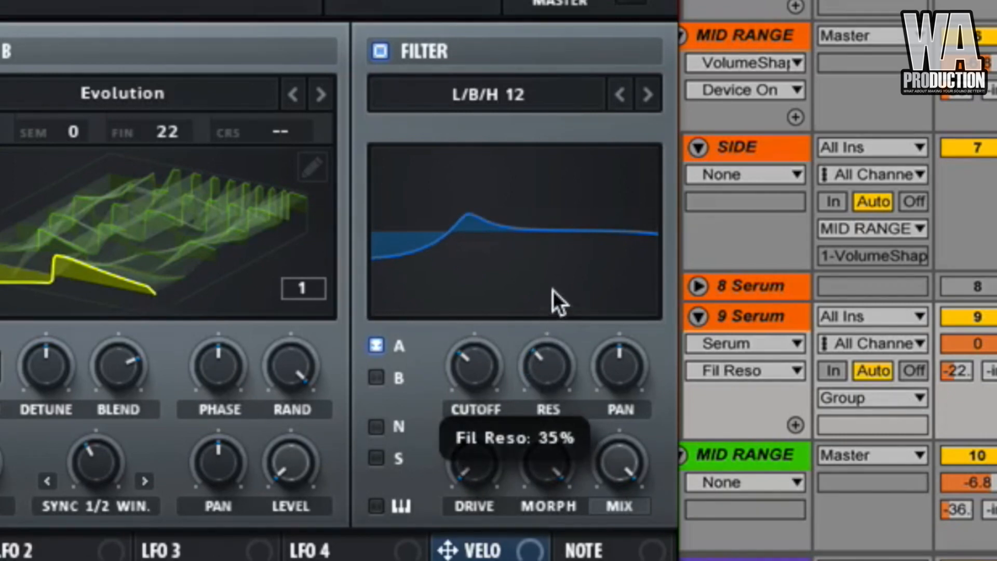
left_click(376, 377)
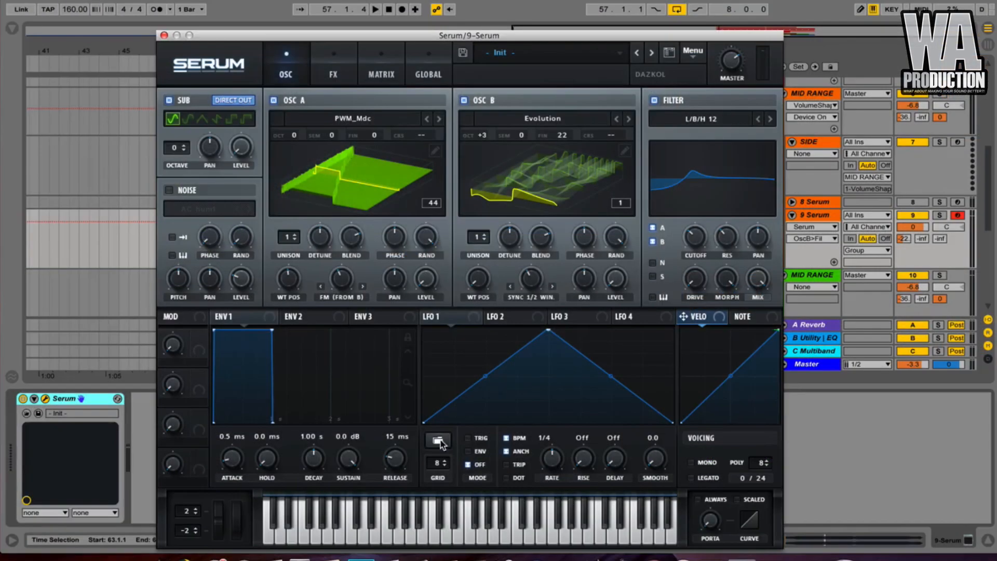
Step: Load the user shape ShoeLFO into LFO 1 and set the LFO's mode to ENV
left_click(439, 441)
mouse_move(447, 503)
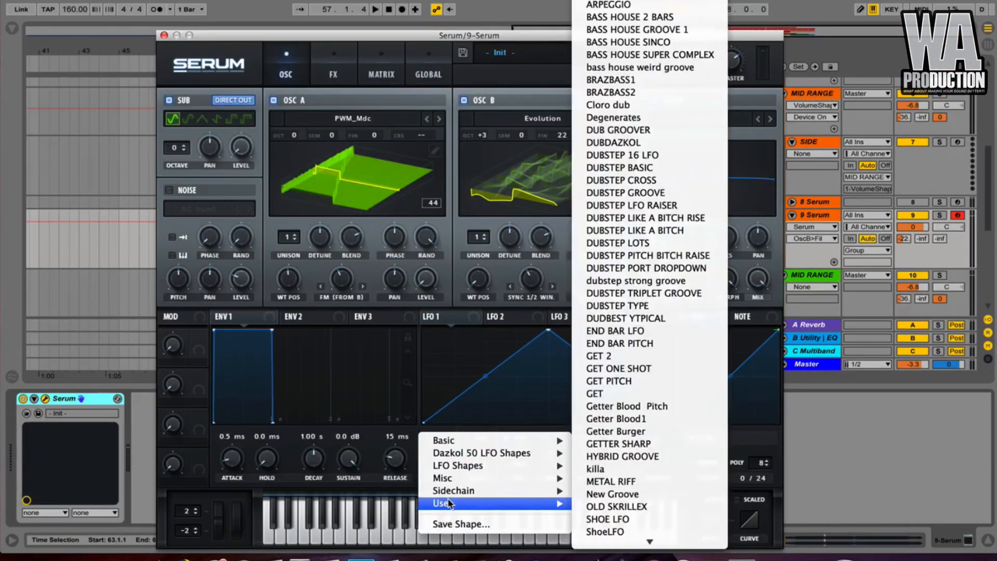
scroll(618, 371, "down", 4)
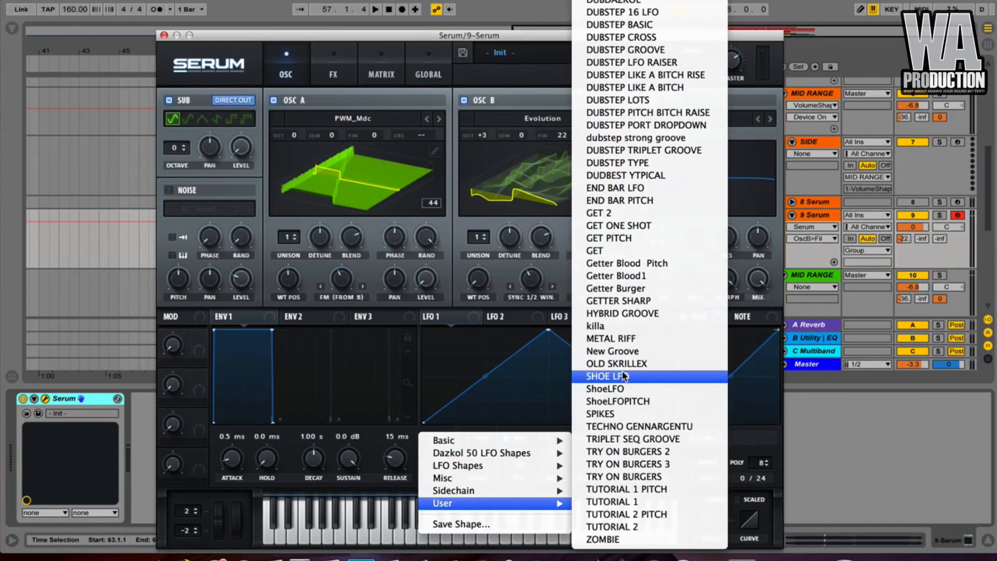
left_click(605, 389)
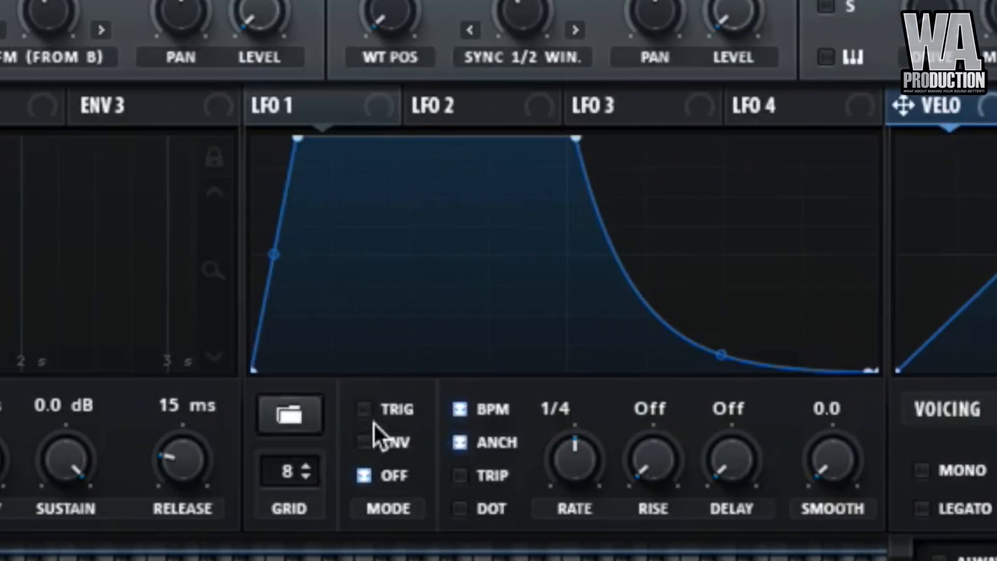
left_click(370, 444)
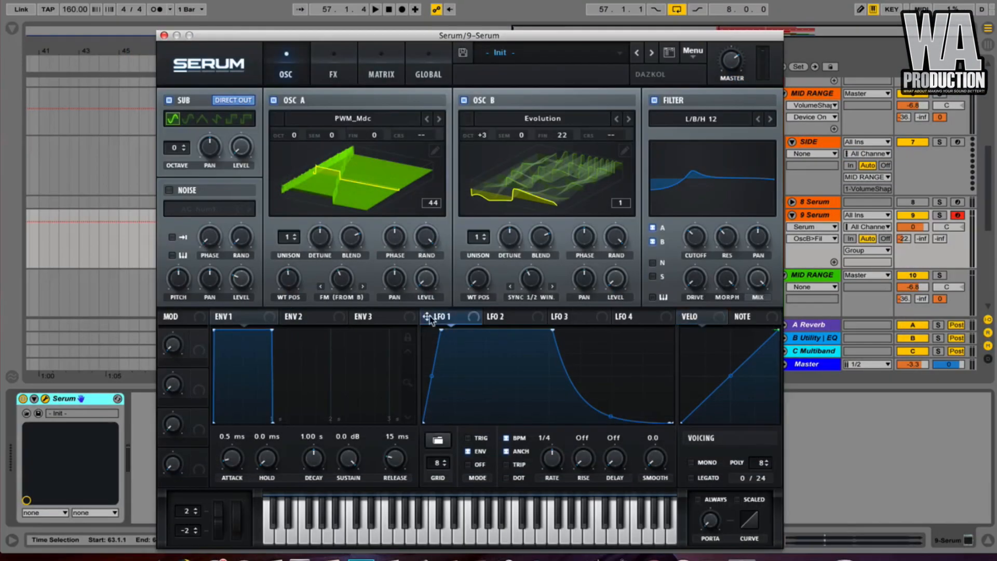
Step: Assign LFO 1 to the filter's cutoff and resonance and adjust the modulation amounts
left_click_drag(430, 317, 694, 234)
left_click_drag(487, 395, 476, 443)
left_click_drag(55, 559, 541, 441)
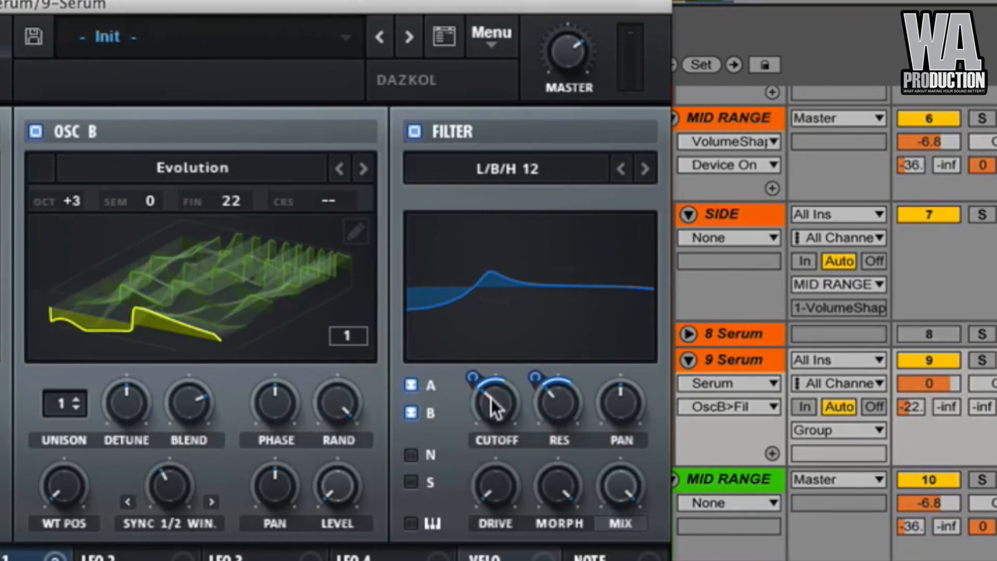
mouse_move(485, 394)
left_mouse_down()
mouse_move(477, 380)
mouse_move(481, 305)
mouse_move(486, 393)
left_mouse_up()
mouse_move(474, 381)
left_mouse_down()
mouse_move(474, 363)
mouse_move(473, 378)
left_mouse_up()
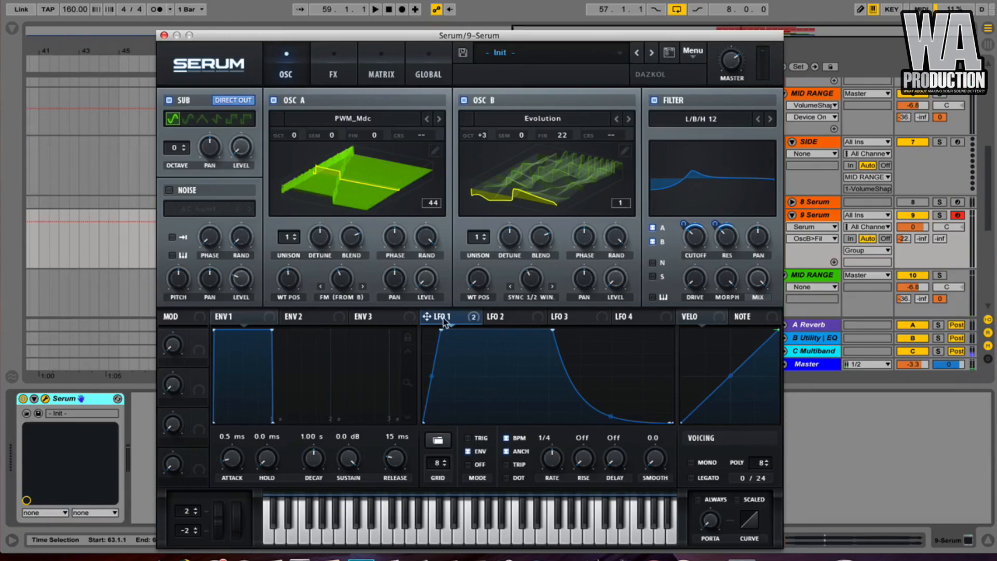
Step: Assign LFO 1 to the level controls of the sub oscillator, OSC A and OSC B
left_click_drag(439, 317, 239, 152)
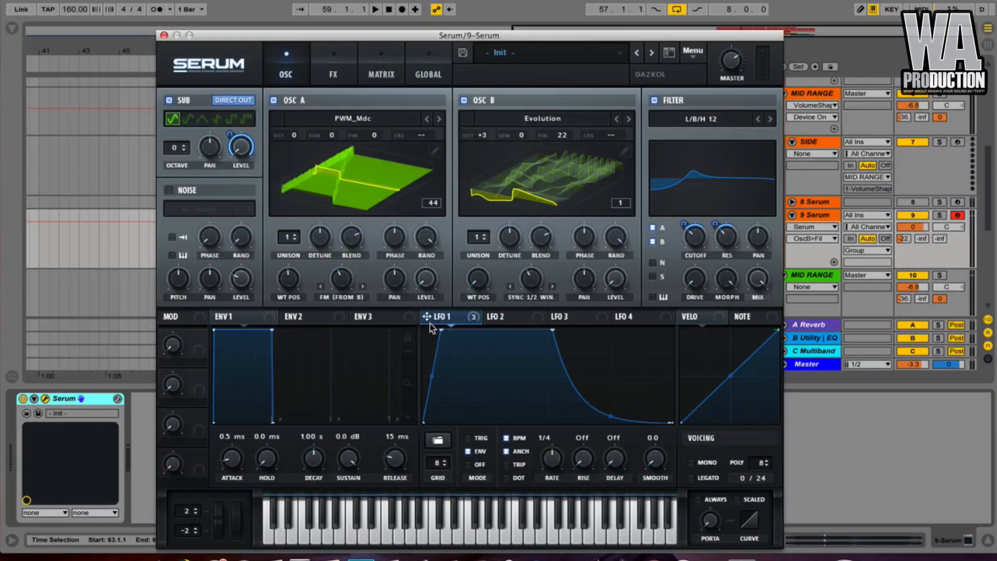
left_click_drag(430, 318, 426, 273)
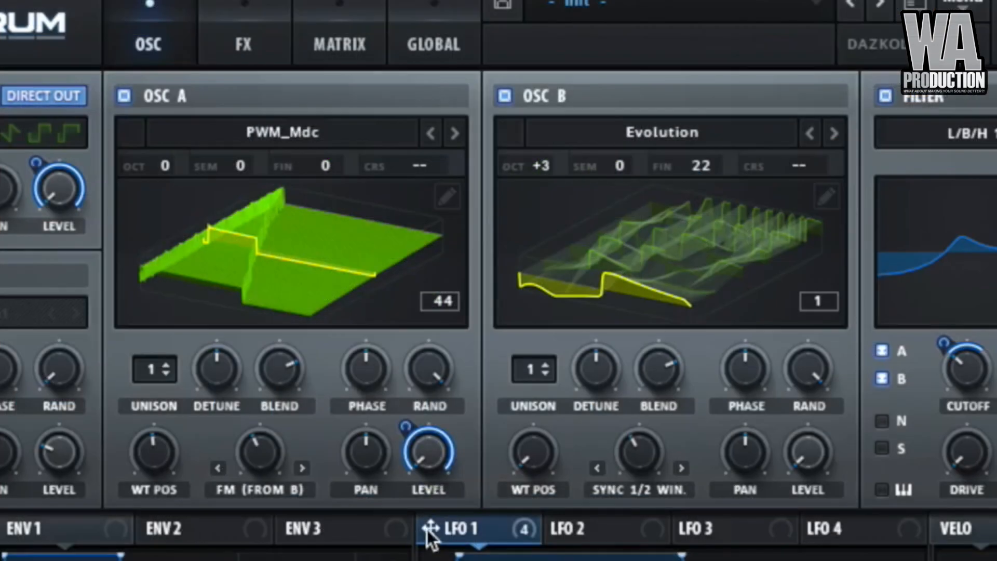
left_click_drag(426, 528, 808, 453)
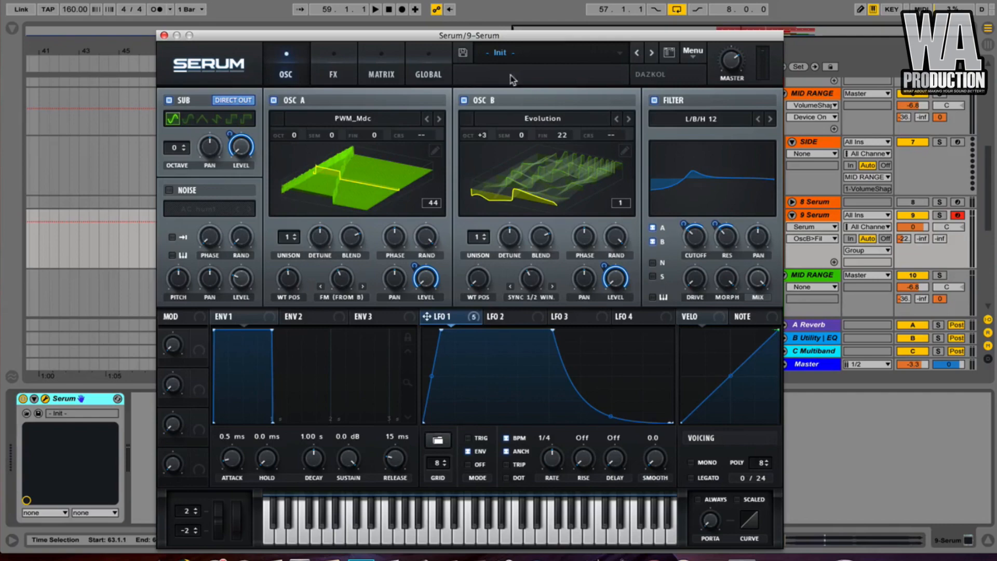
Step: Play the looped section starting at bar 57 to audition the bass patch, moving the synth window to check the arrangement
key("space")
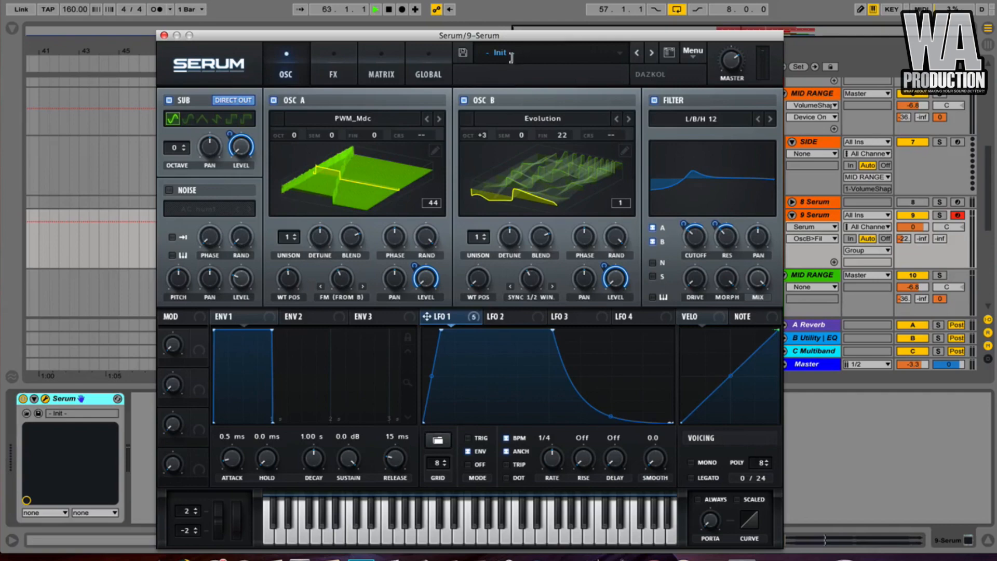
left_click_drag(481, 35, 478, 198)
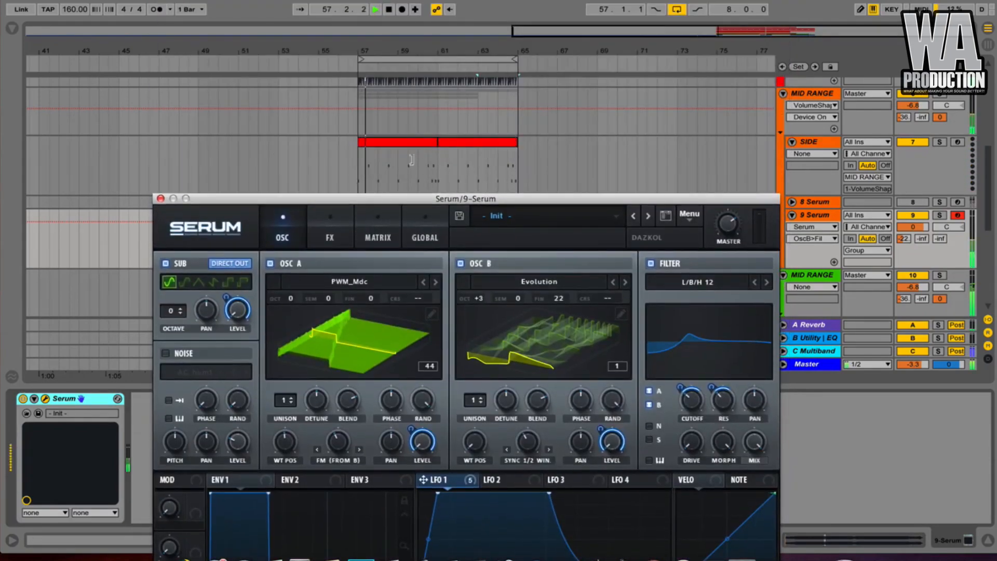
left_click(364, 169)
left_click_drag(400, 200, 401, 46)
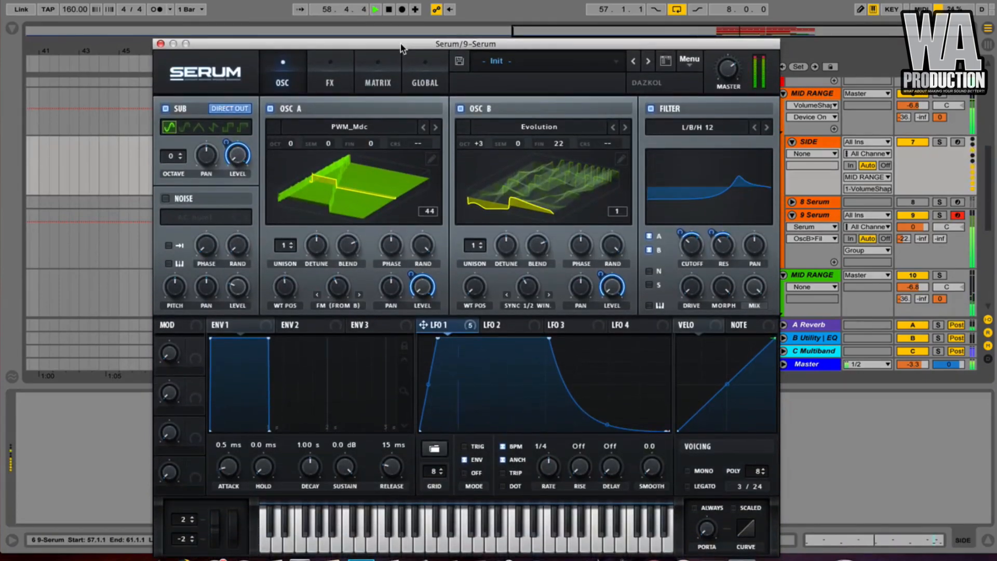
key("space")
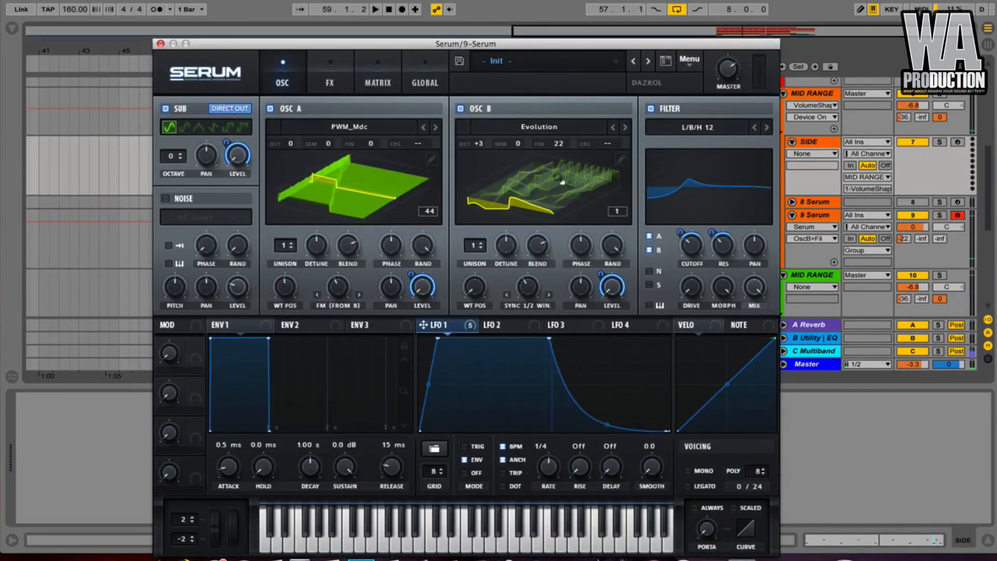
Step: Set OSC B's unison to 12 voices and lower its detune
left_click_drag(479, 248, 462, 162)
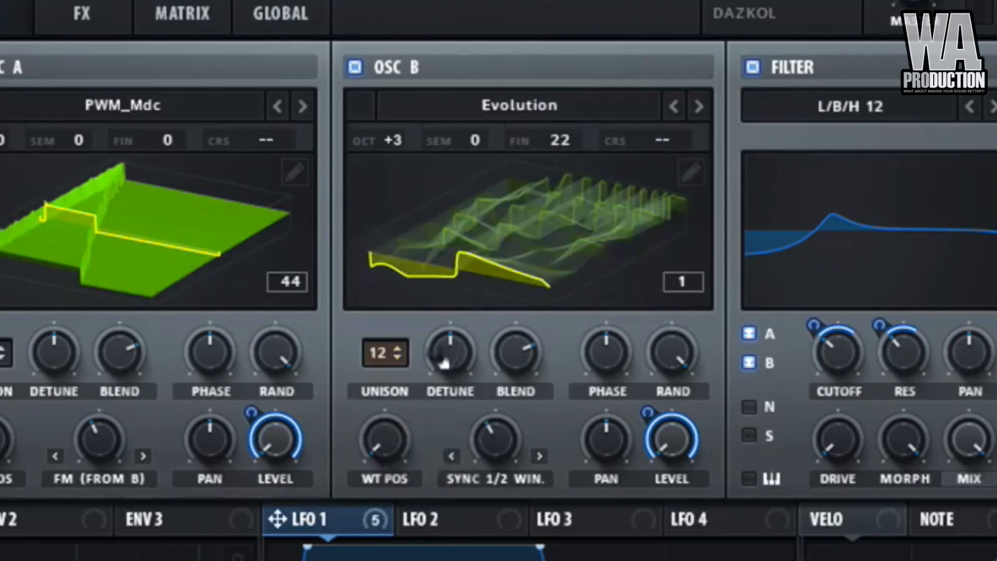
left_click_drag(451, 351, 463, 419)
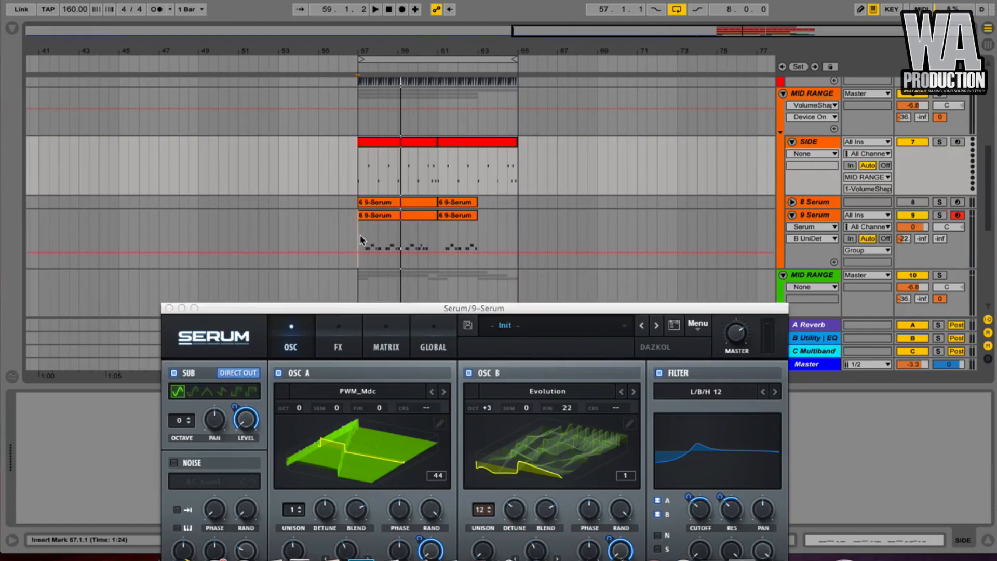
Step: Shorten the loop to the four bars from bar 57 on the 9 Serum track, and reduce OSC B's detune further
left_click_drag(360, 234, 436, 235)
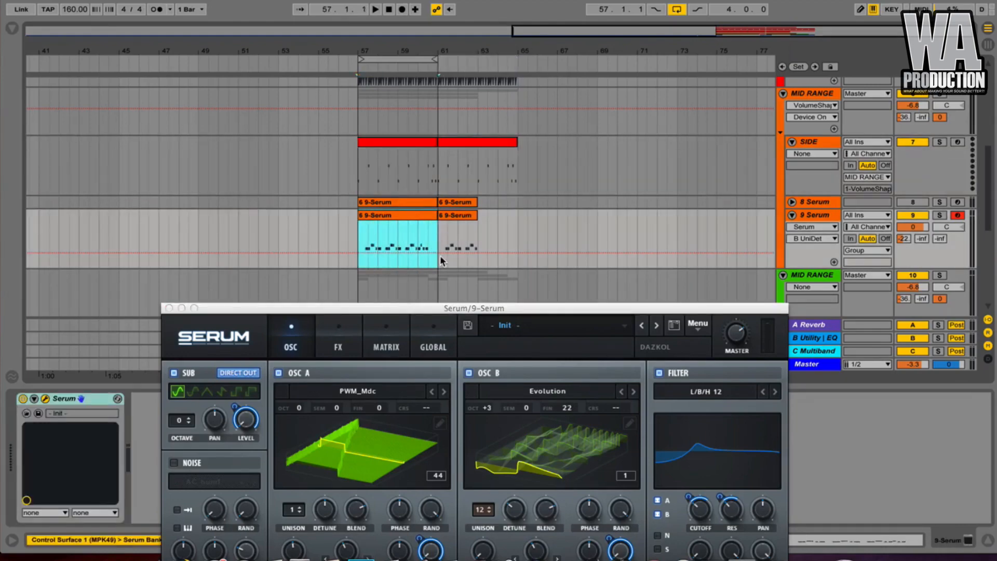
left_click_drag(428, 310, 451, 25)
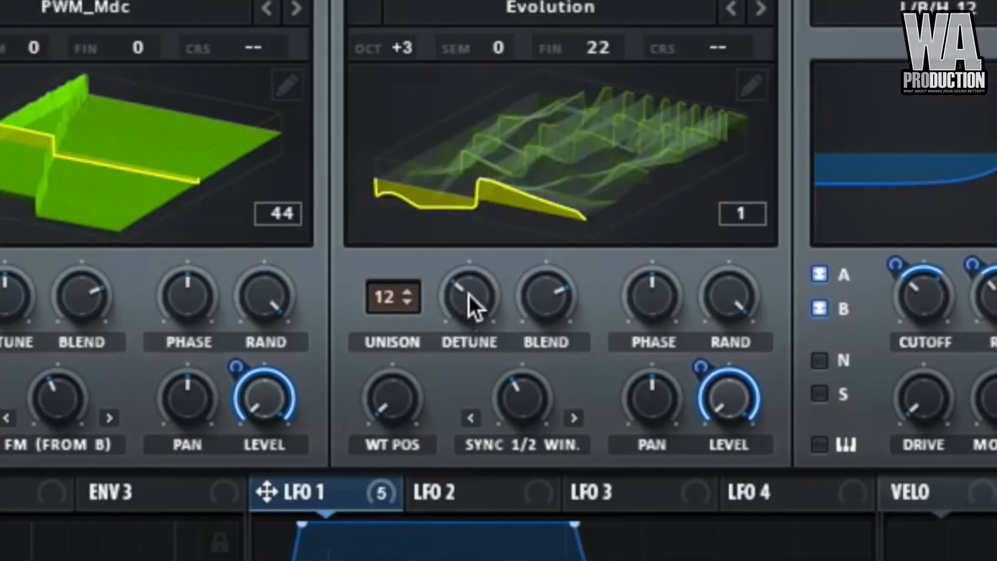
left_click_drag(535, 222, 536, 227)
left_click_drag(471, 312, 481, 344)
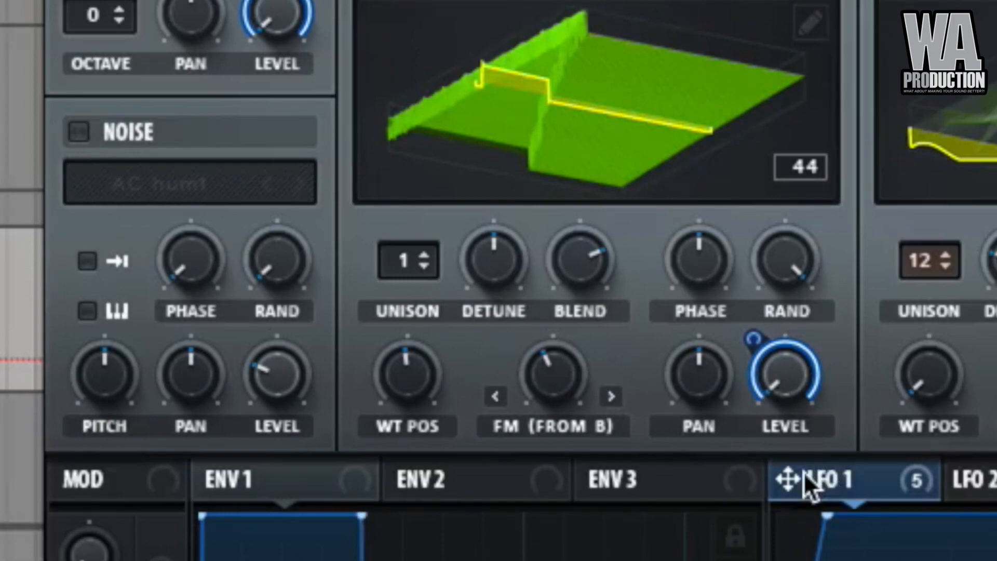
Step: Assign LFO 1 to OSC A's FM and OSC B's sync amounts, and set OSC B's wavetable position to 20
left_click_drag(804, 474, 576, 494)
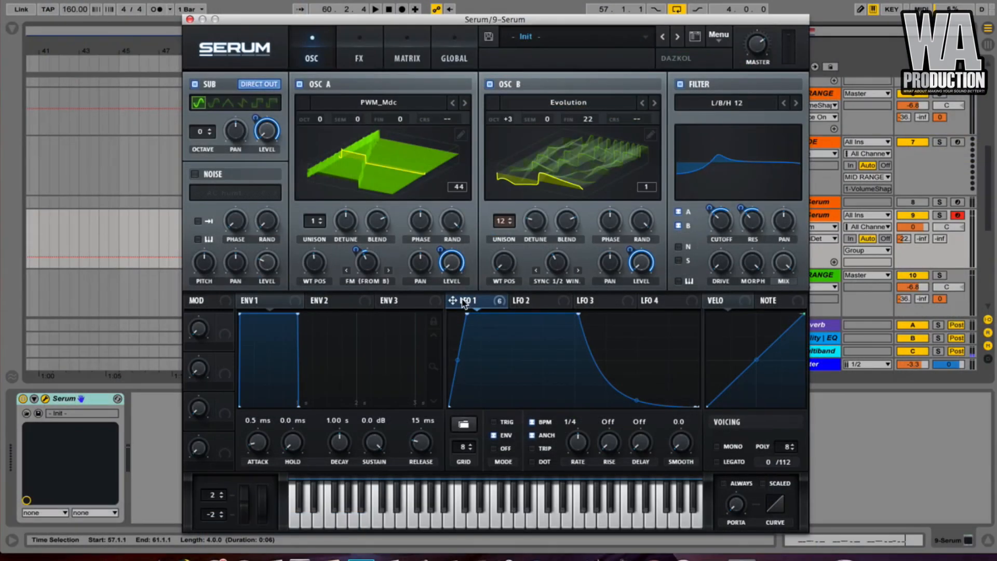
left_click_drag(564, 262, 558, 263)
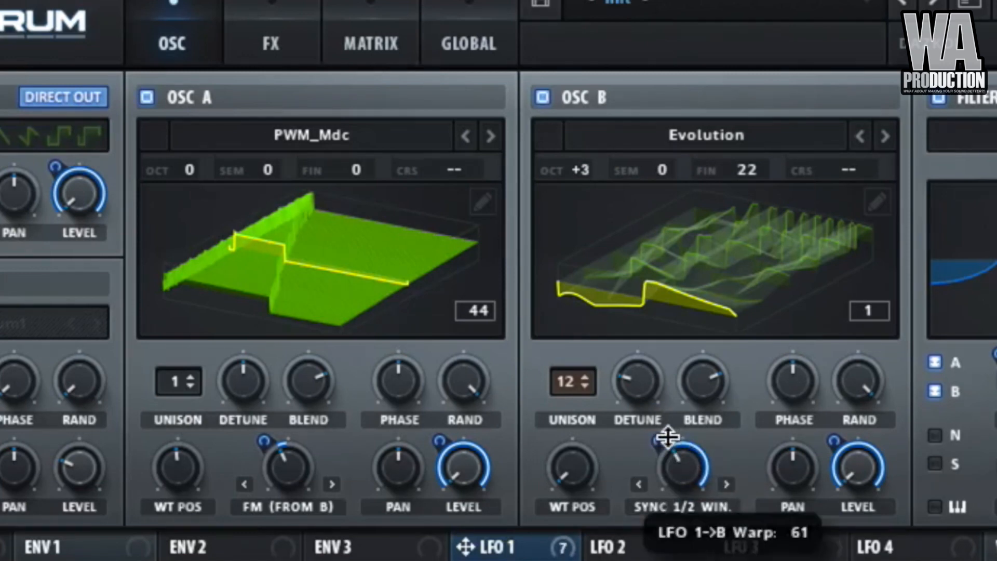
left_click_drag(667, 438, 670, 505)
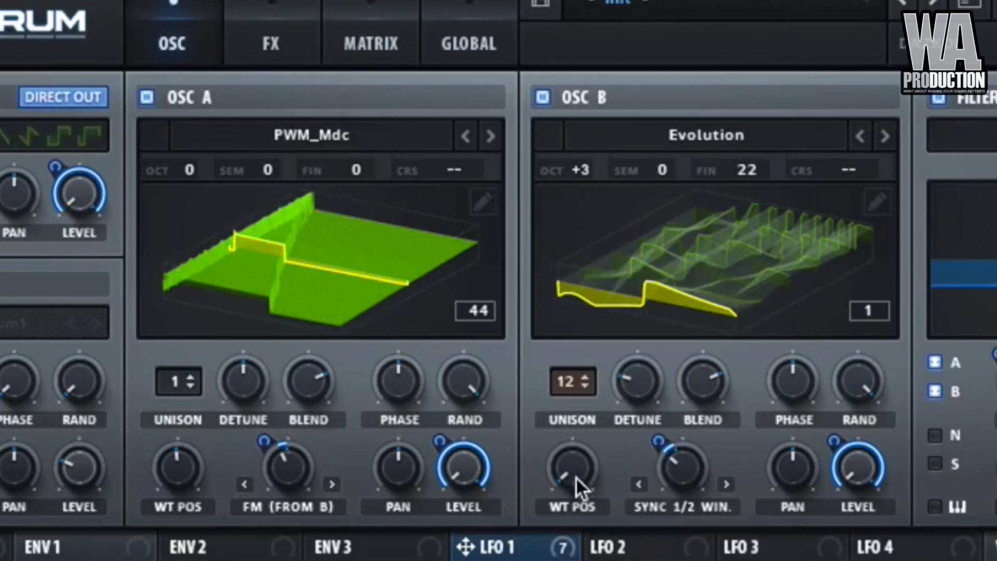
left_click_drag(576, 477, 563, 441)
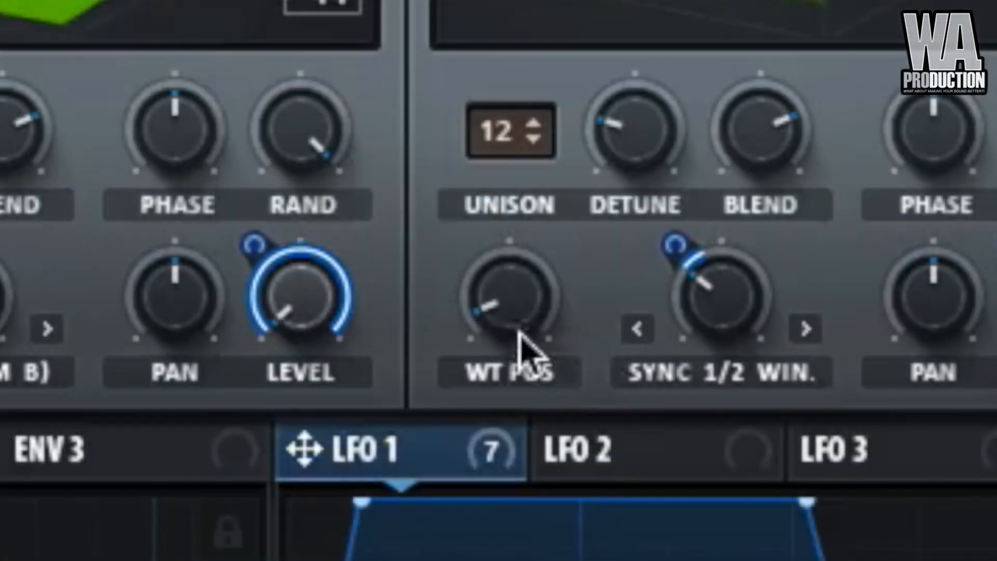
mouse_move(308, 265)
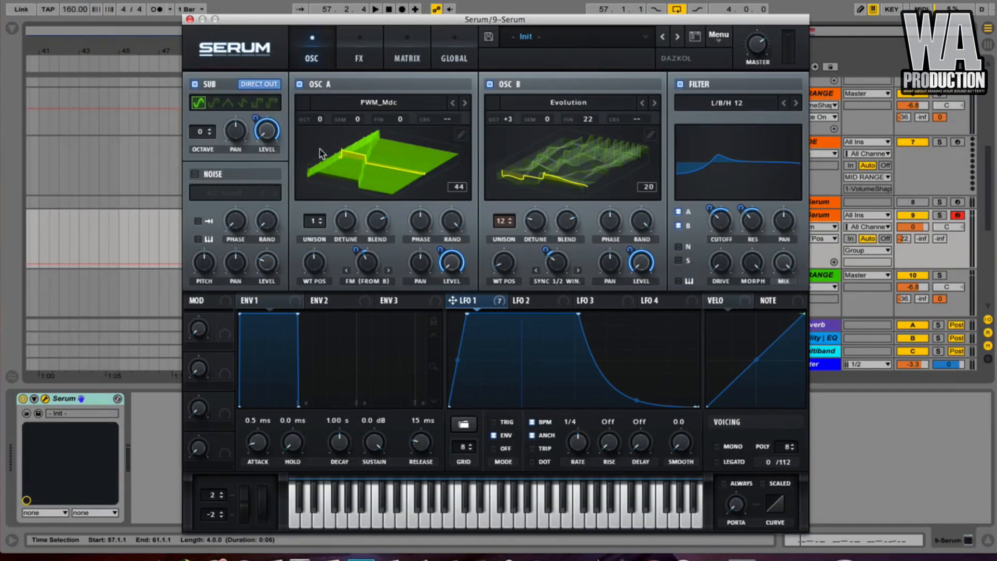
Step: Enable the Hyper/Dimension, EQ and Compressor effects, placing the EQ directly after Distortion in the effects chain
left_click(362, 57)
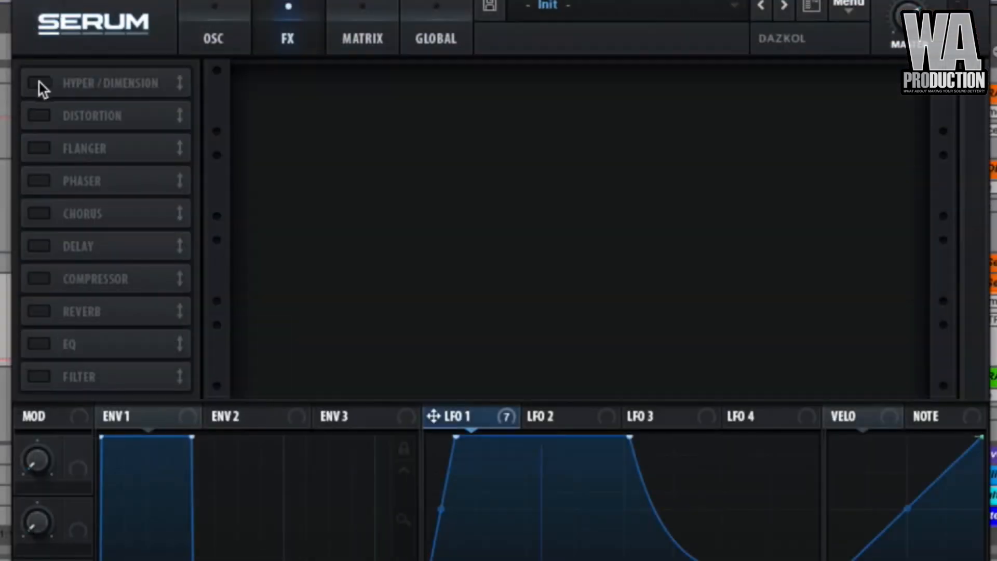
left_click(200, 85)
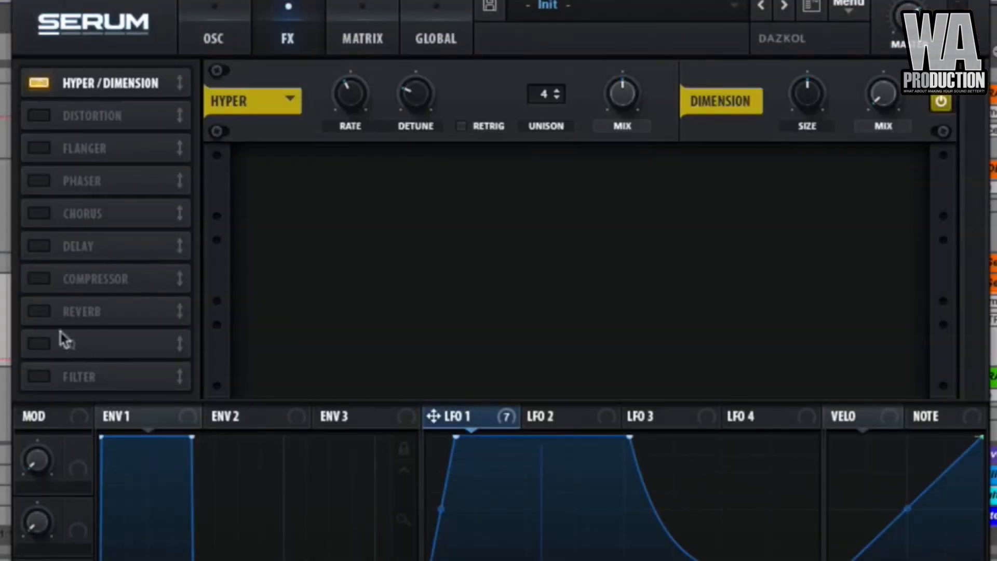
left_click(39, 343)
left_click_drag(105, 344, 105, 156)
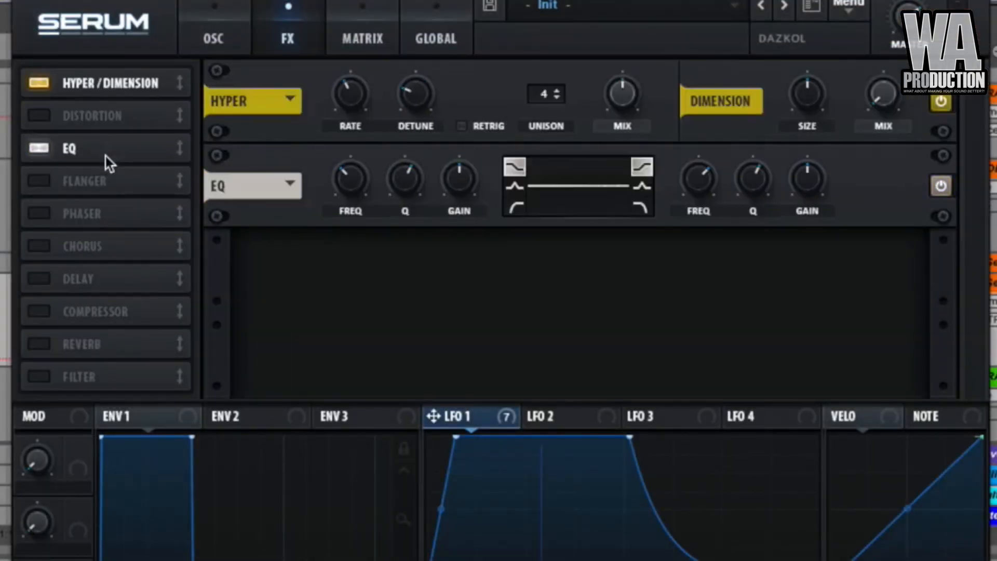
left_click(40, 311)
Step: Set both EQ bands to Peak and assign LFO 1 to their gains with reduced modulation amounts
left_click(515, 186)
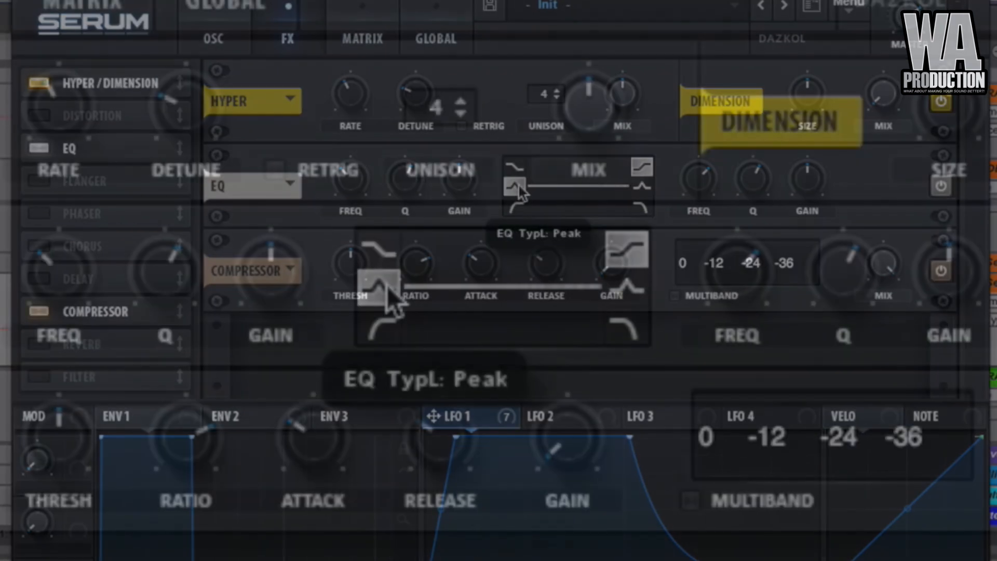
left_click(642, 186)
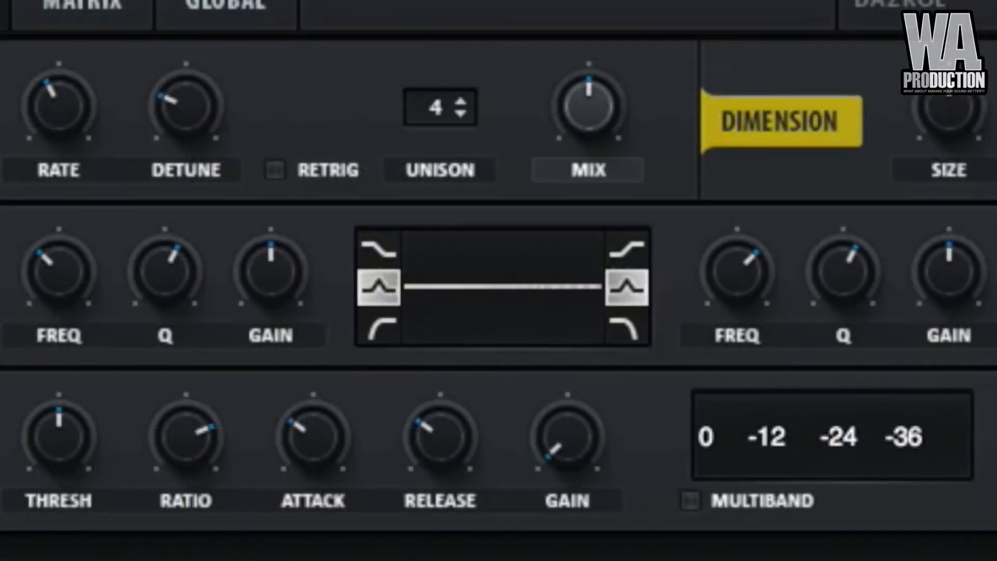
left_click_drag(219, 560, 271, 267)
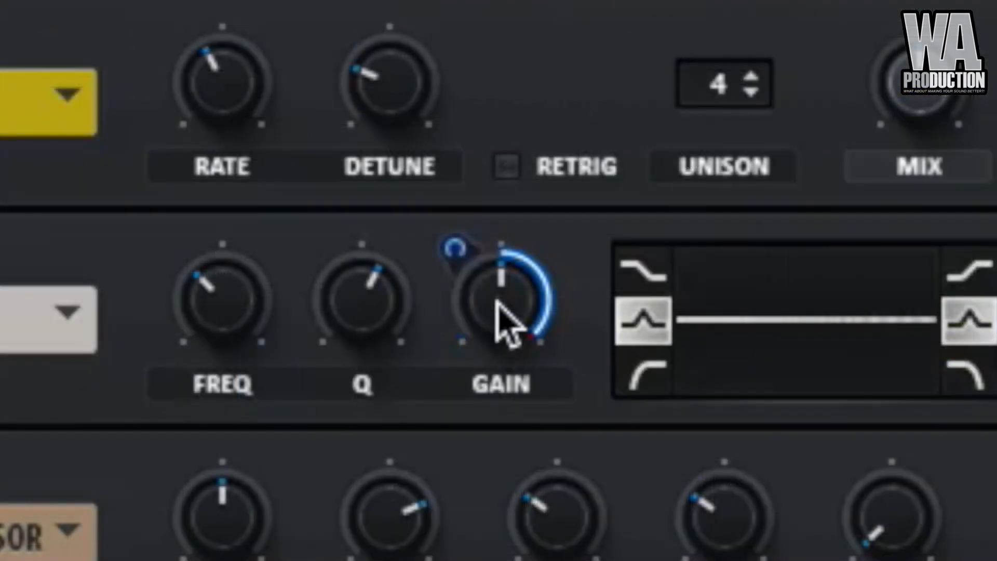
left_click_drag(459, 135, 462, 169)
left_click_drag(475, 381, 518, 546)
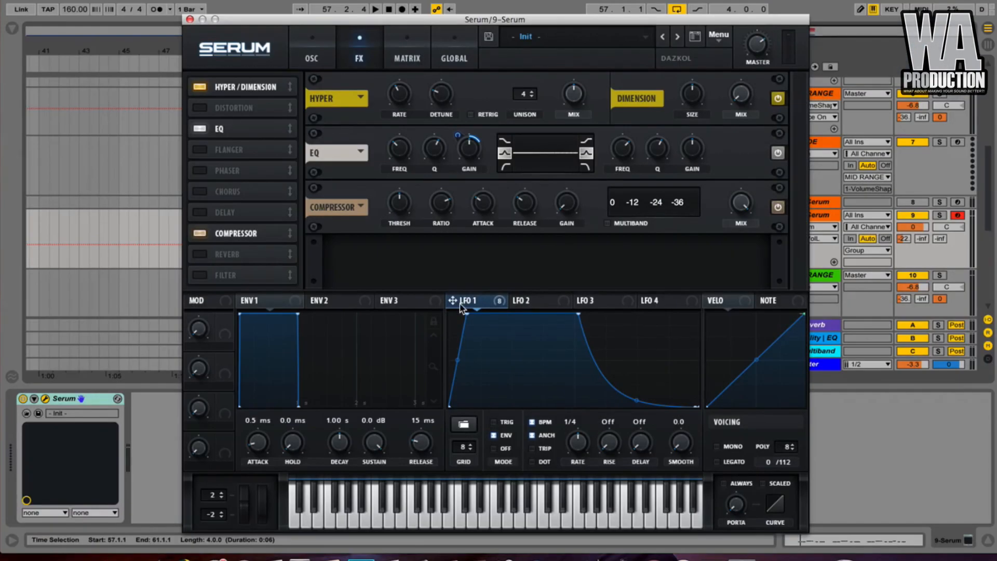
left_click_drag(453, 301, 691, 144)
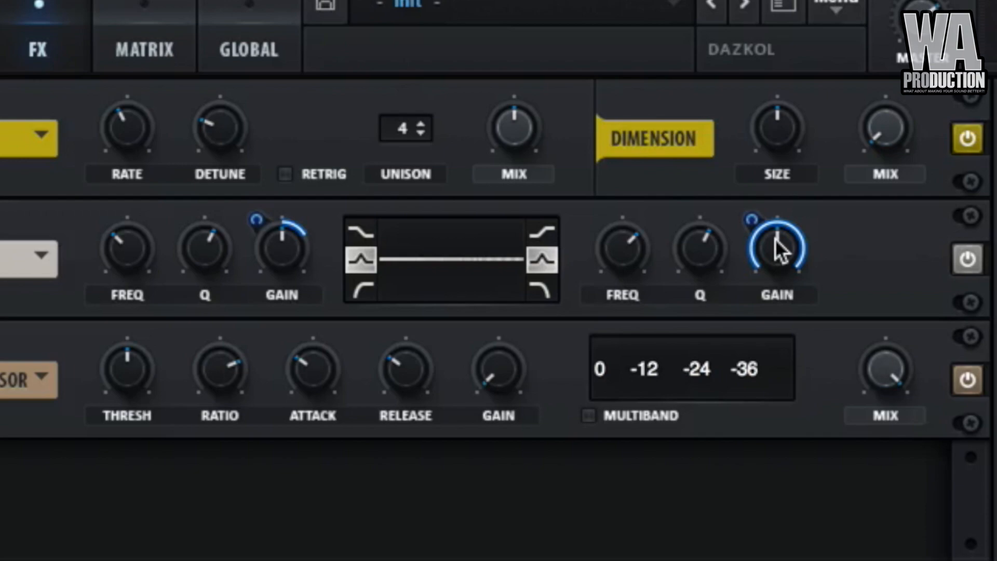
left_click_drag(751, 219, 748, 445)
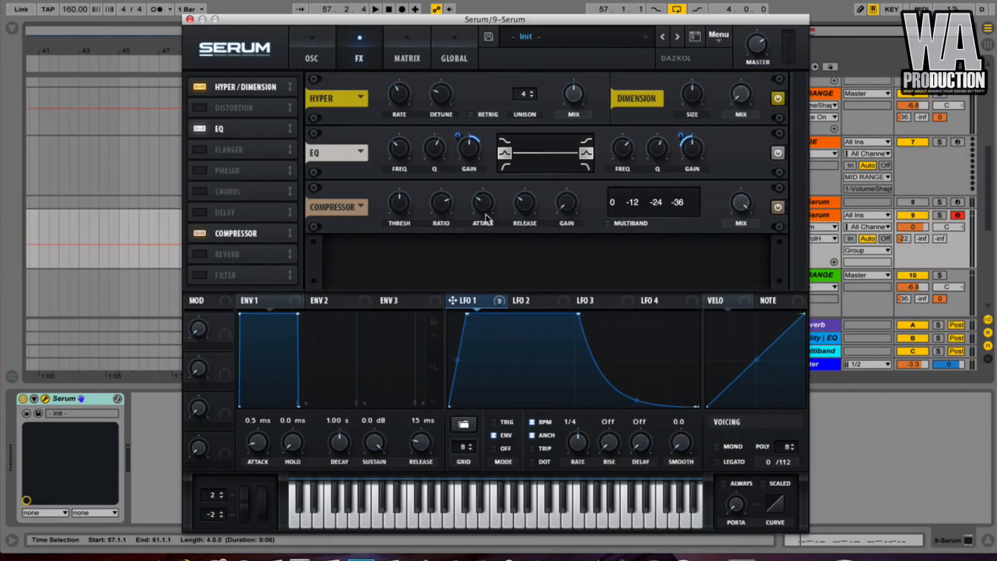
Step: Switch the compressor to multiband mode and raise its gain, stopping playback after auditioning the sound
left_click(611, 223)
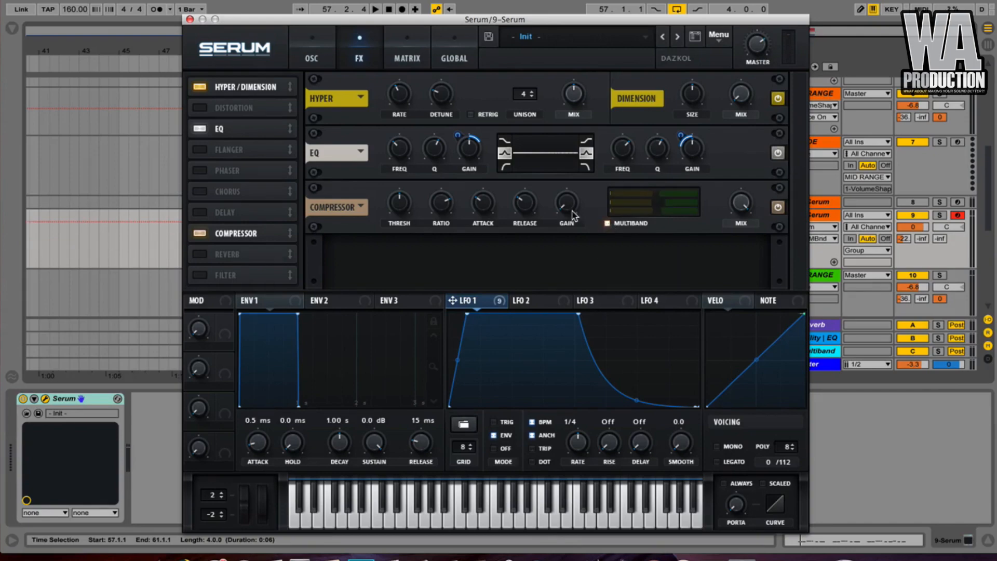
left_click_drag(568, 204, 560, 169)
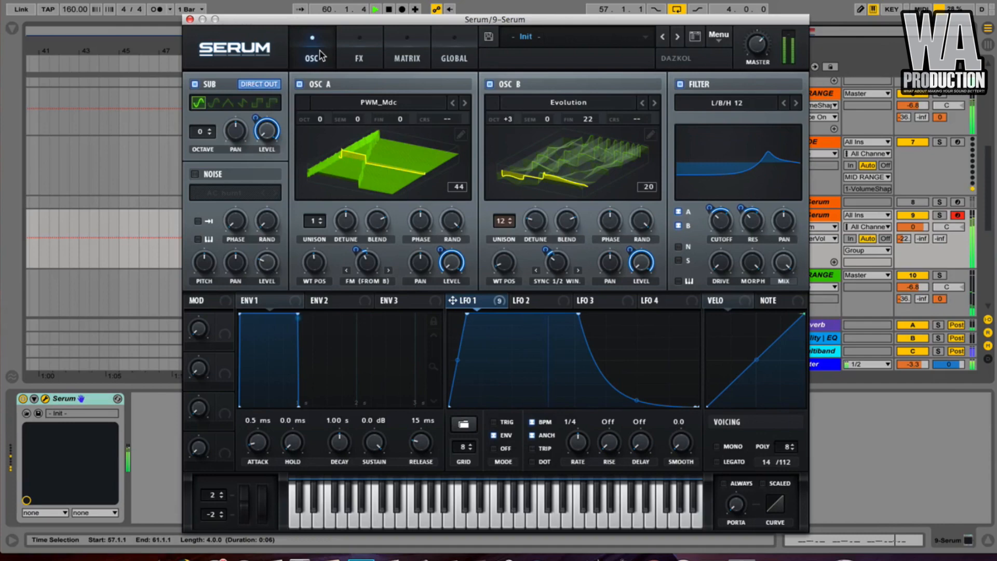
key("space")
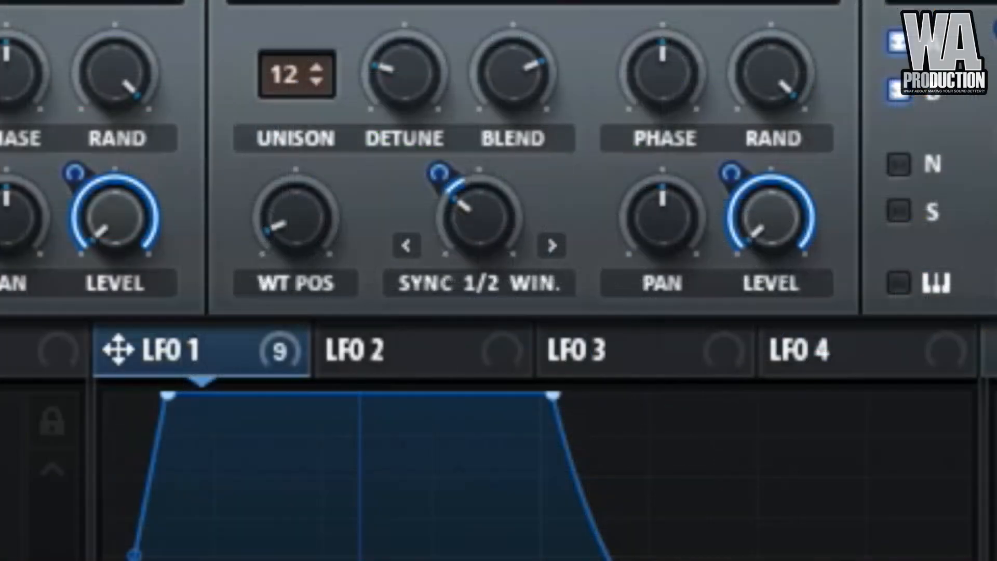
Step: Fine-tune OSC B's sync modulation and the filter cutoff, and raise OSC A's FM (from B) amount
mouse_move(561, 264)
left_click_drag(493, 168, 487, 252)
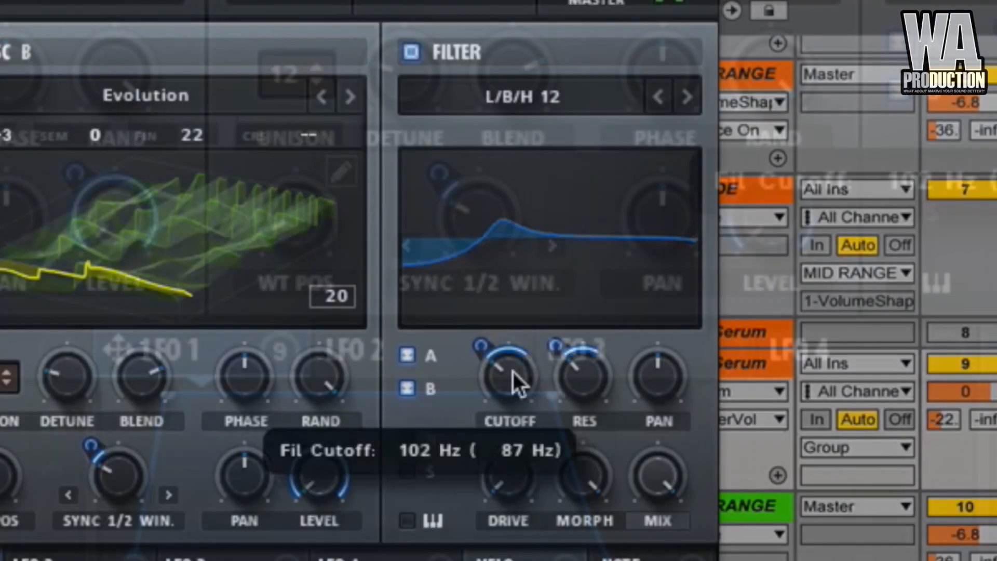
mouse_move(513, 372)
left_mouse_down()
mouse_move(511, 382)
mouse_move(505, 350)
mouse_move(505, 366)
left_mouse_up()
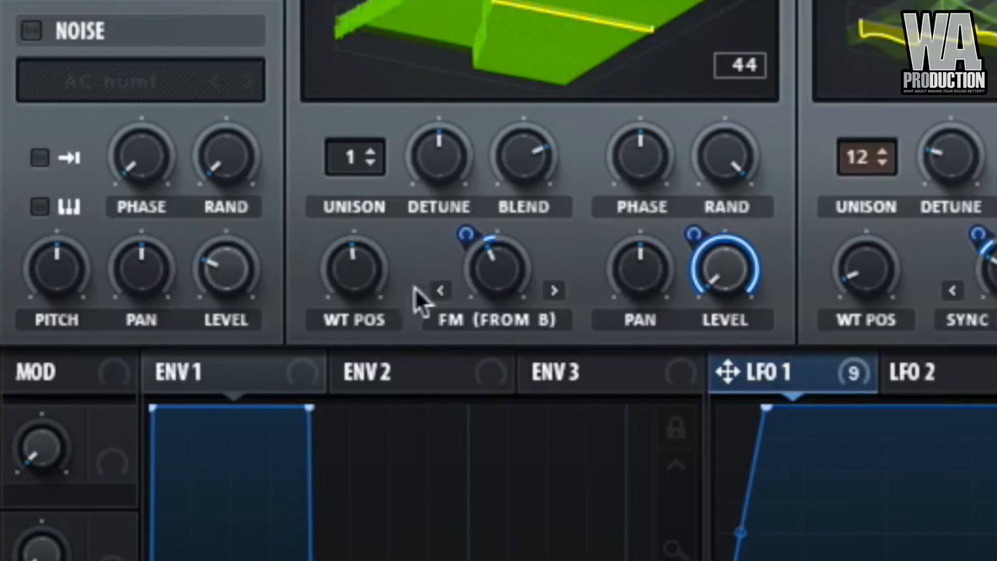
left_click_drag(483, 270, 483, 240)
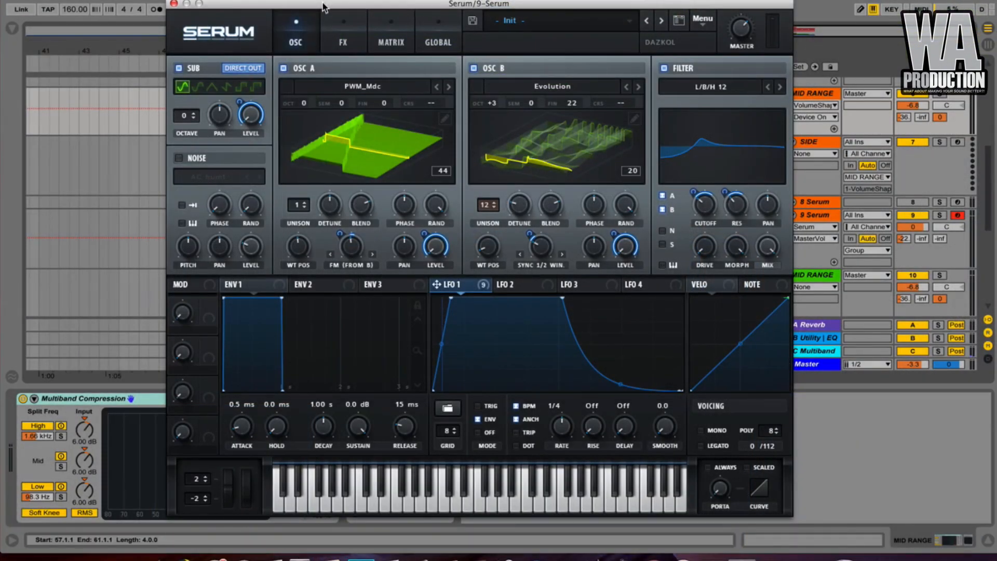
left_click_drag(322, 6, 350, 0)
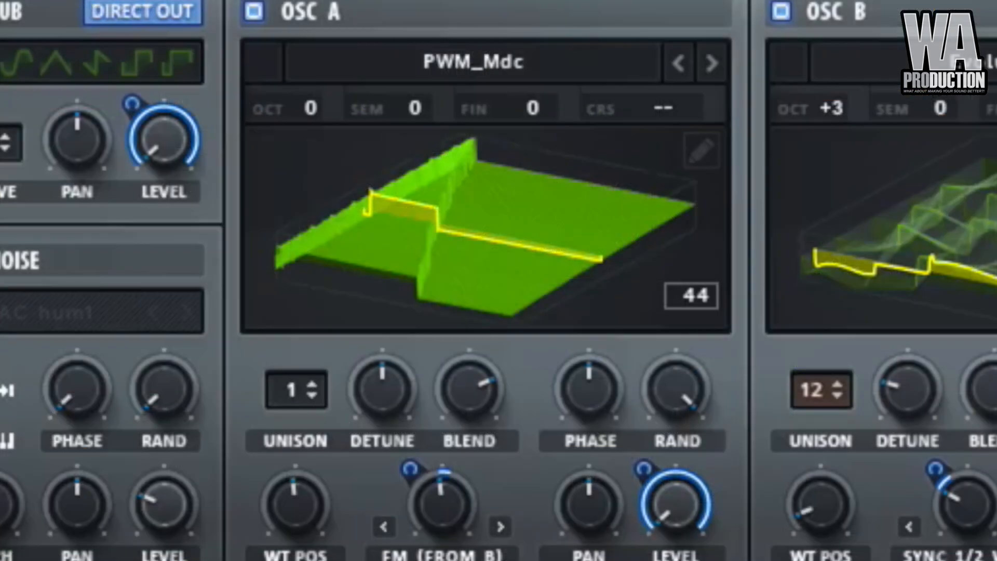